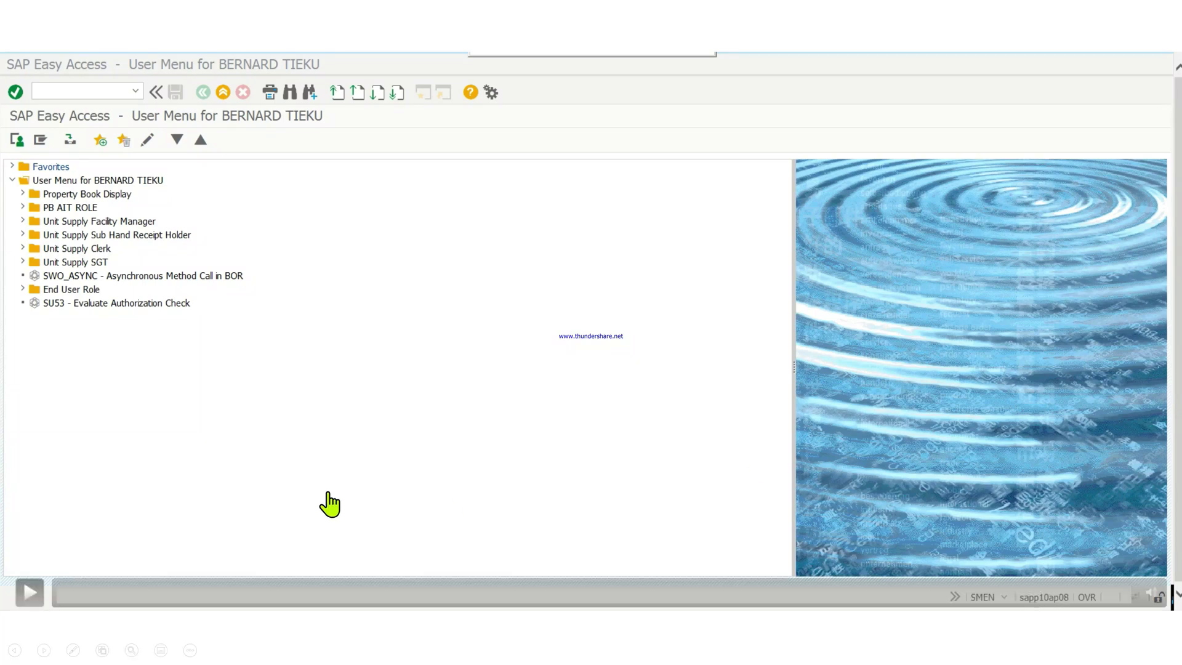
- Browse the Unit Supply Menu's Reservations Management to the reservation list report, then return to SAP Easy Access
left_click(28, 591)
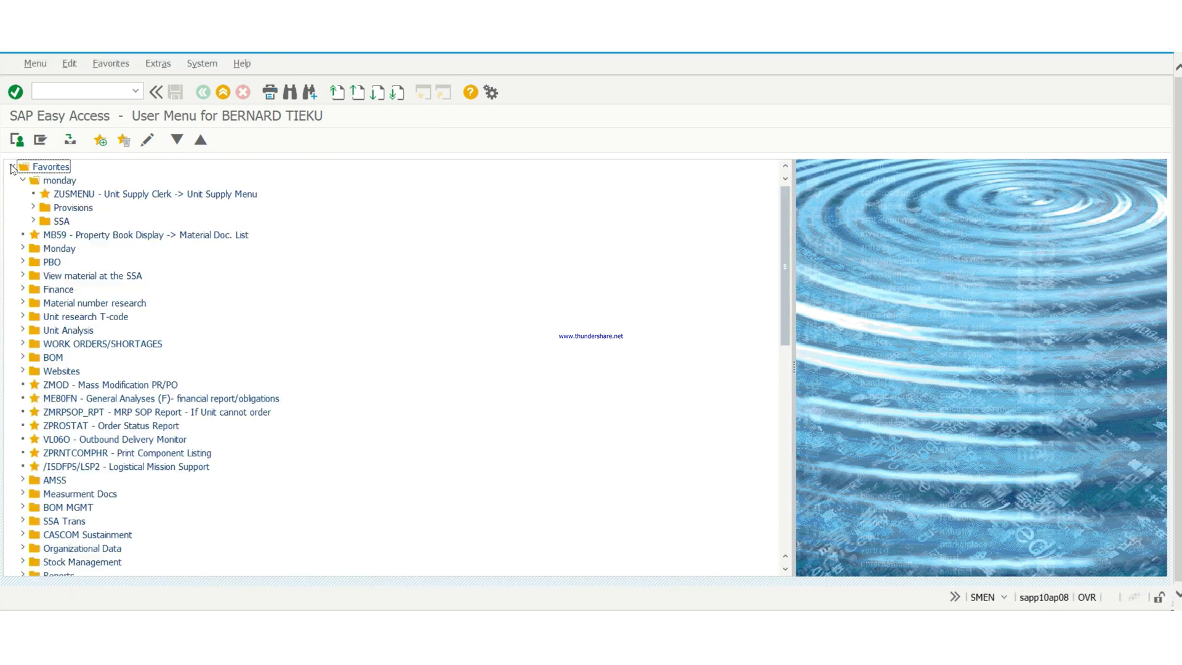
double_click(83, 194)
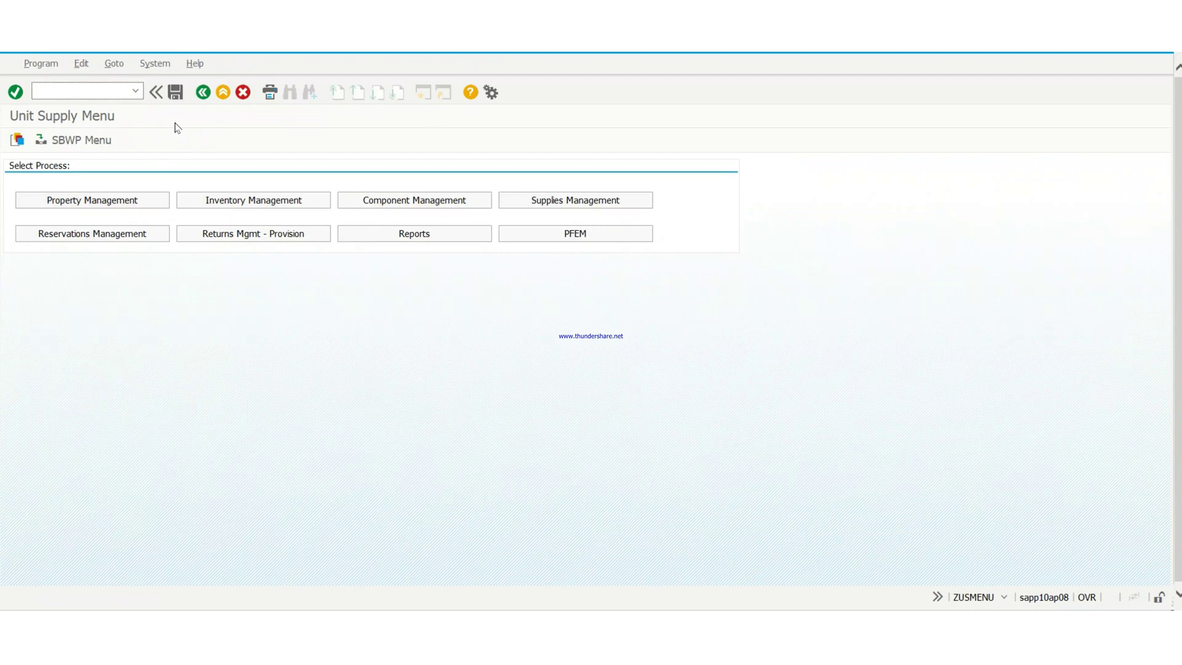
left_click(203, 93)
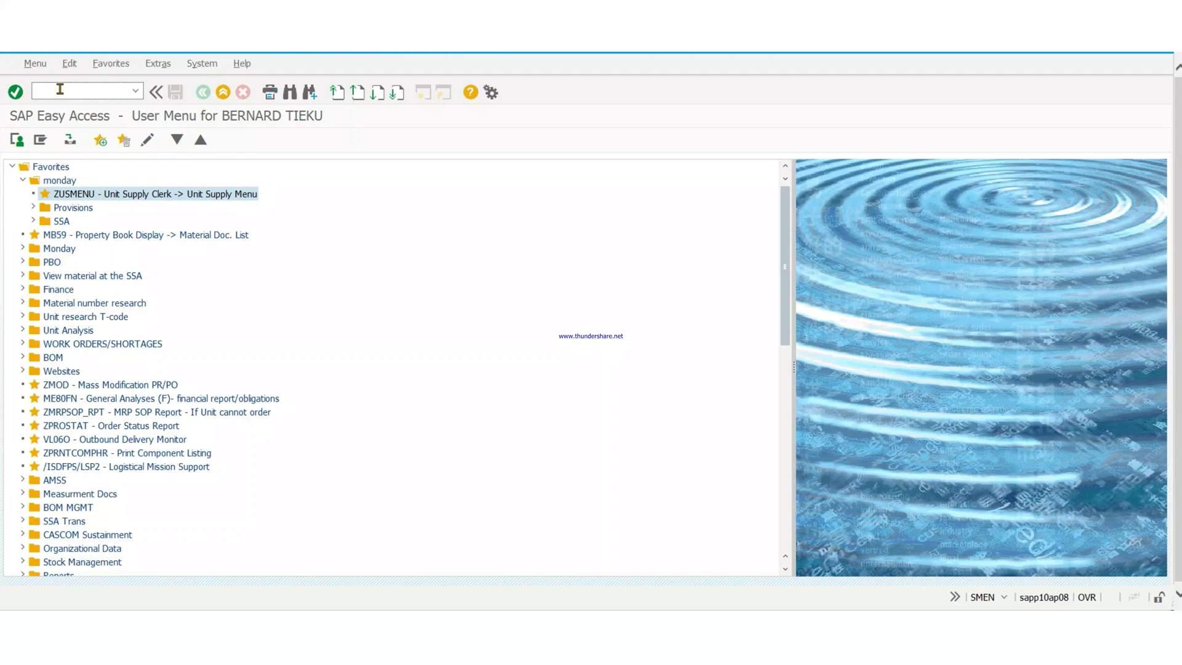
type("zus")
type("menu")
key("Return")
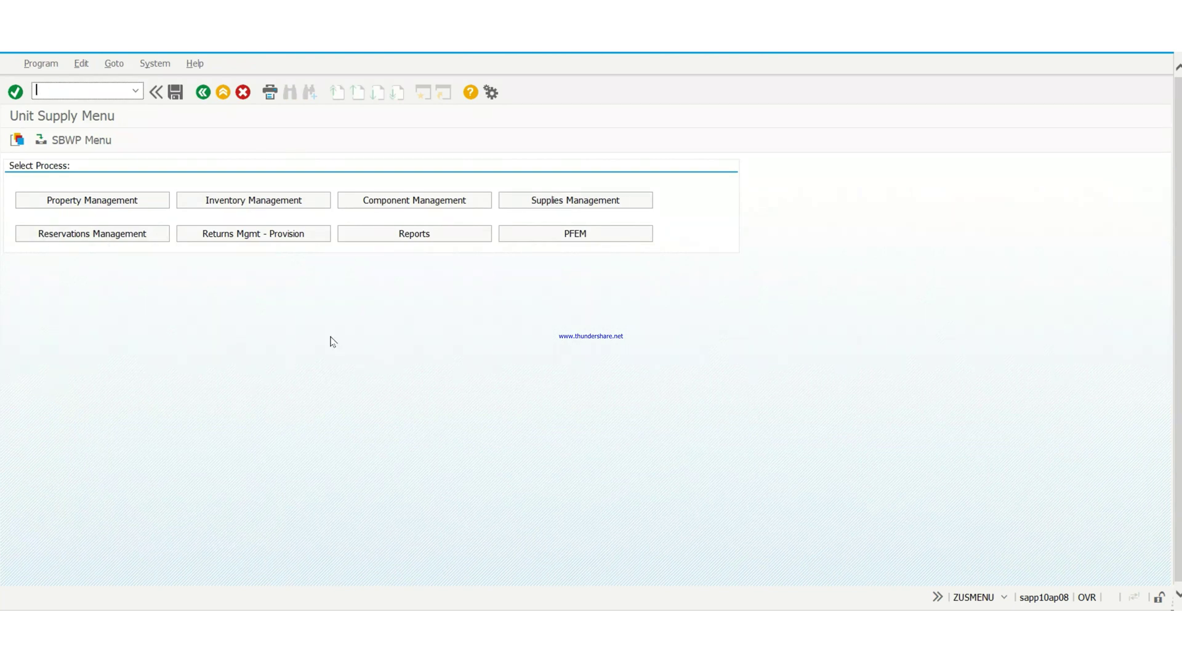
left_click(70, 238)
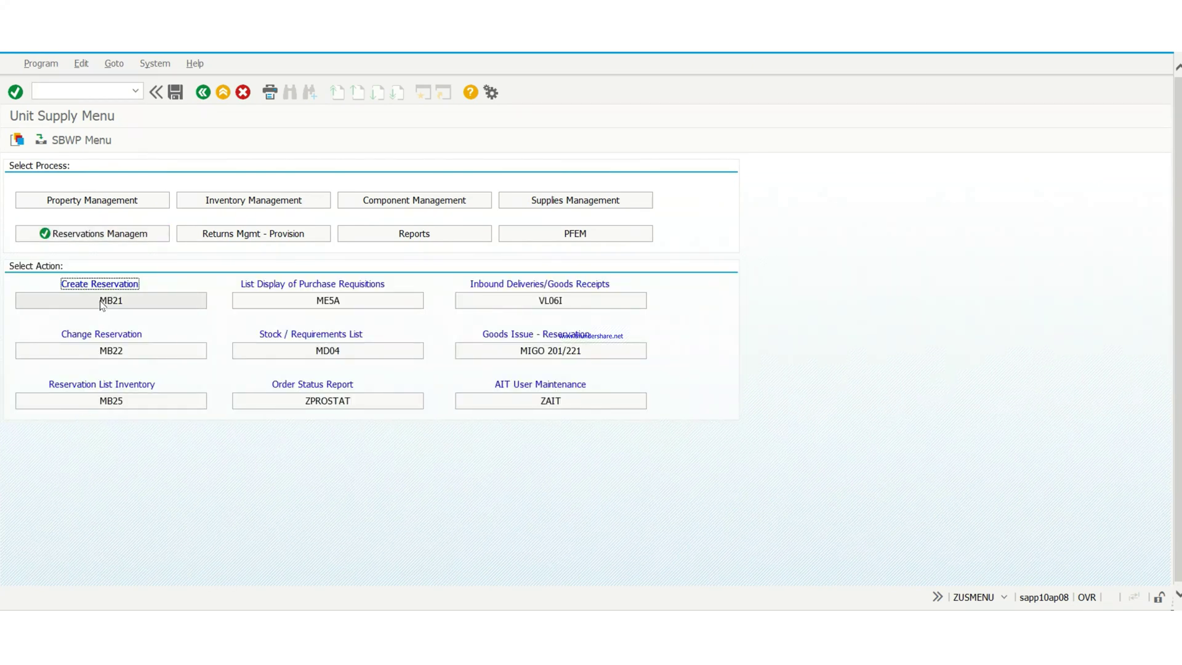
left_click(96, 406)
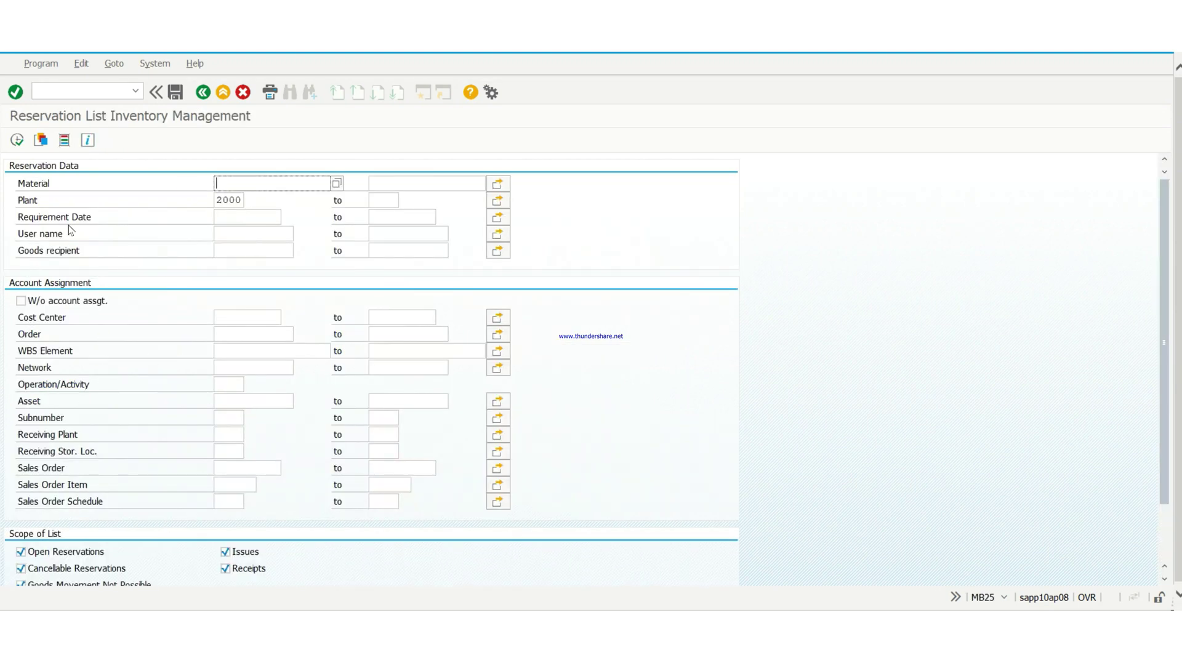
left_click(205, 91)
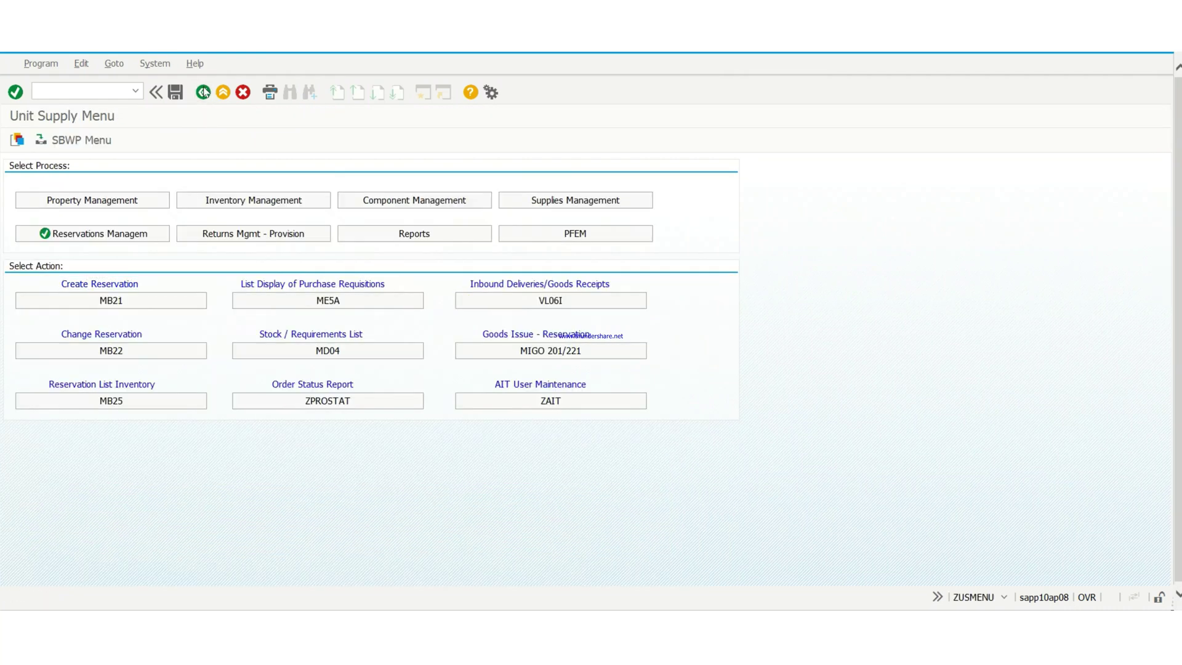
left_click(204, 91)
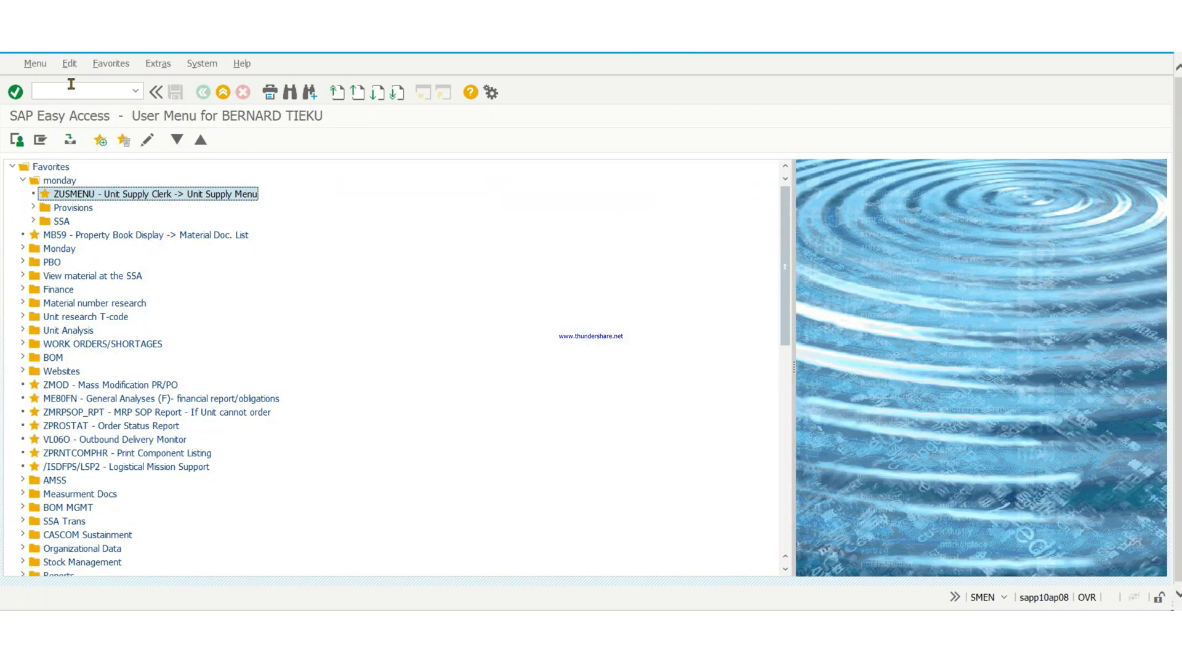
- Run MB25 for plant 2000 excluding issues, receipts, goods-movement-not-possible and cancellable reservations
left_click(71, 90)
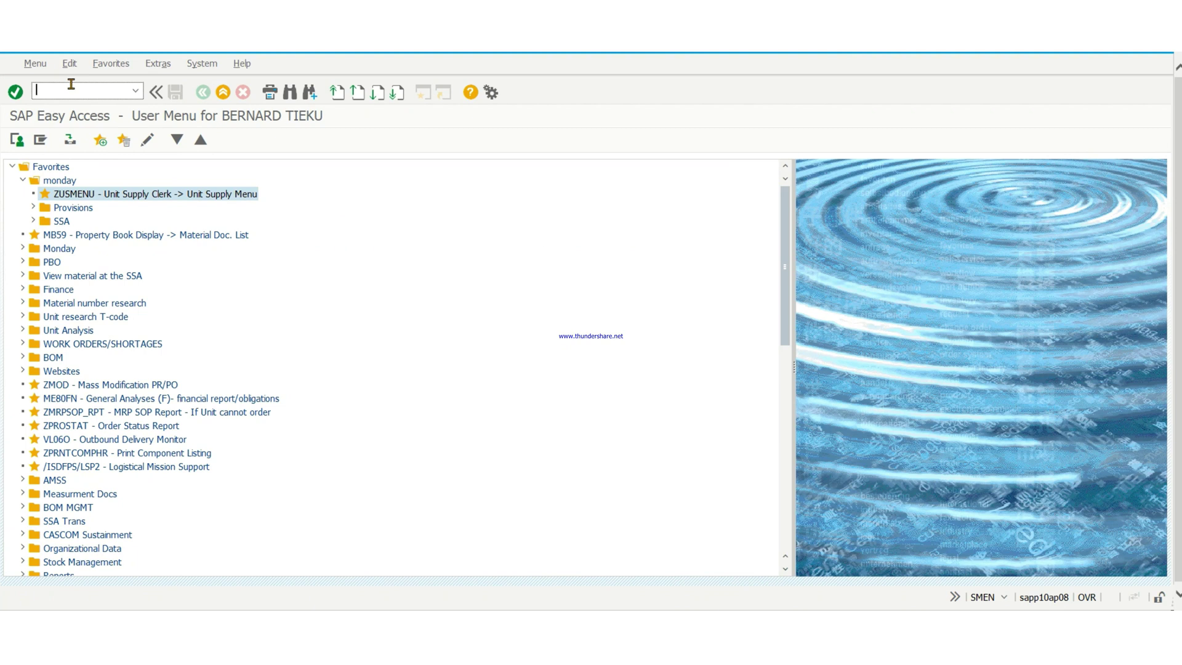
type("mb2")
type("5")
key("Return")
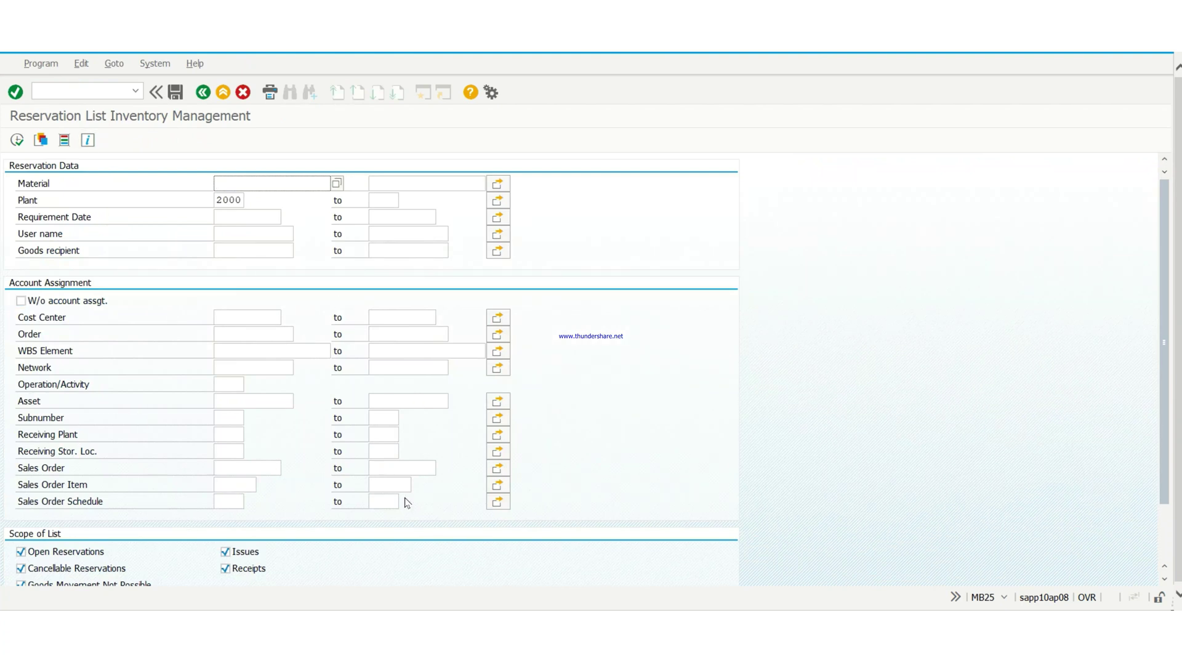
scroll(196, 360, "down", 2)
scroll(196, 361, "down", 2)
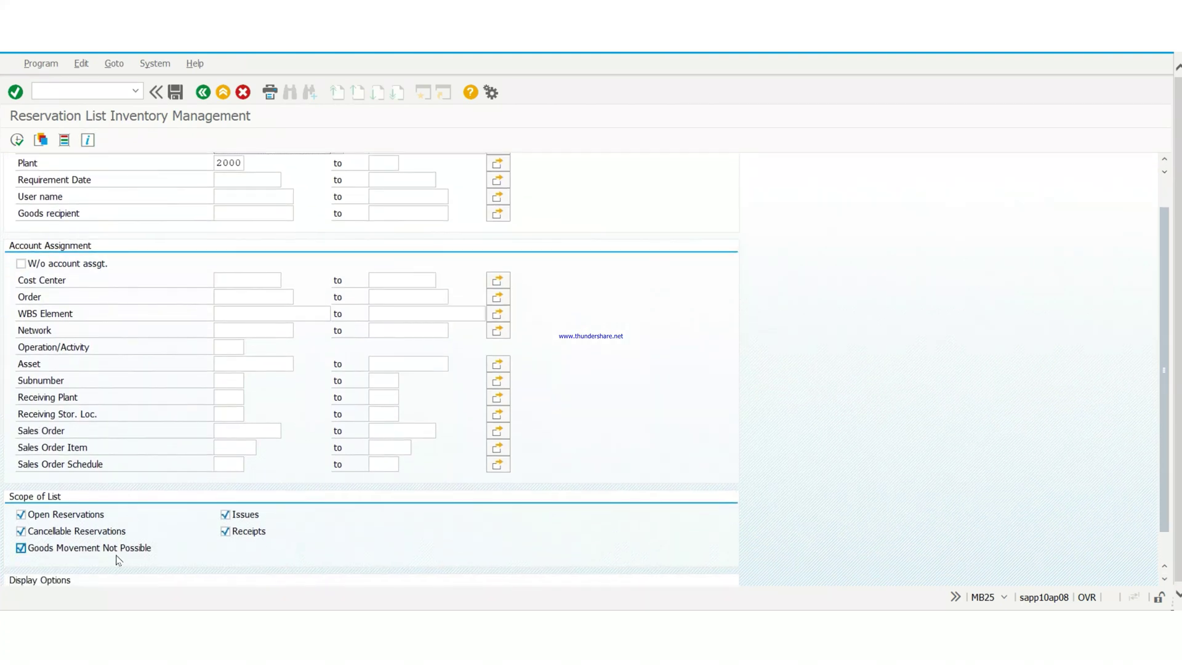
left_click(224, 533)
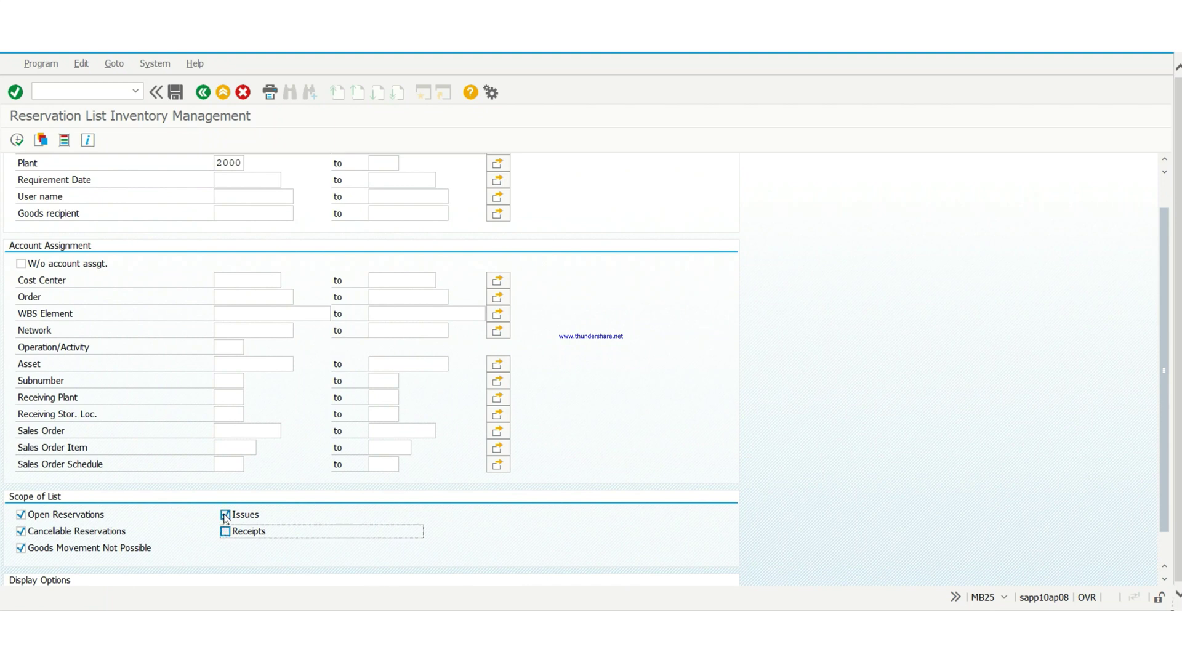
left_click(21, 547)
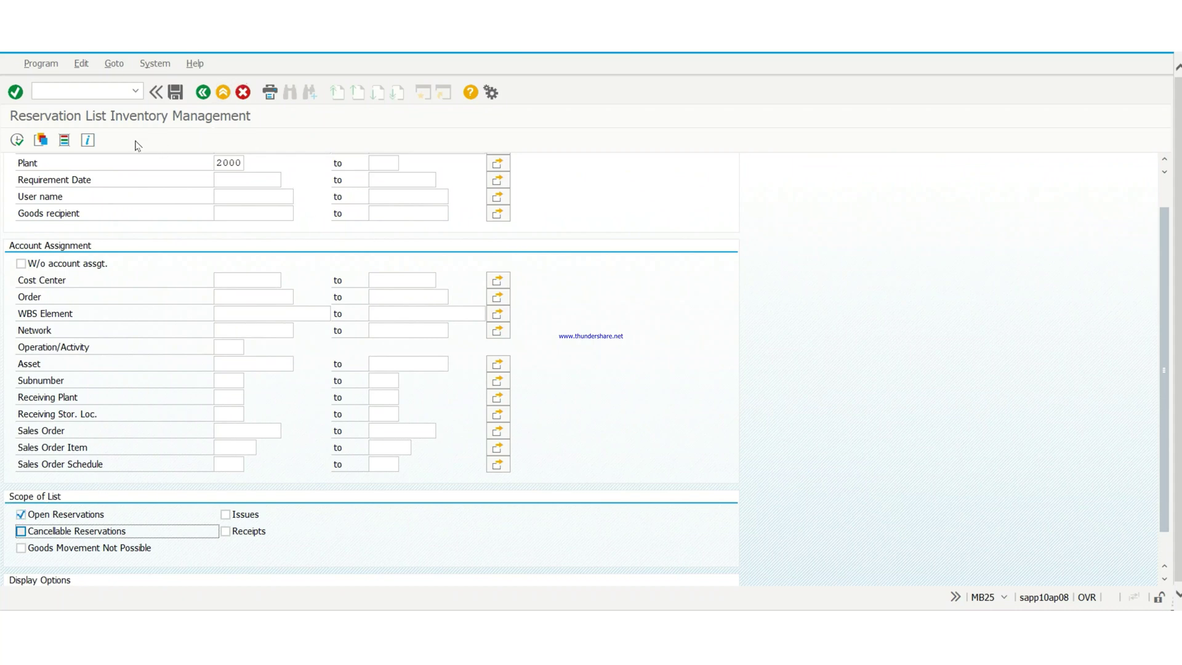
left_click(63, 141)
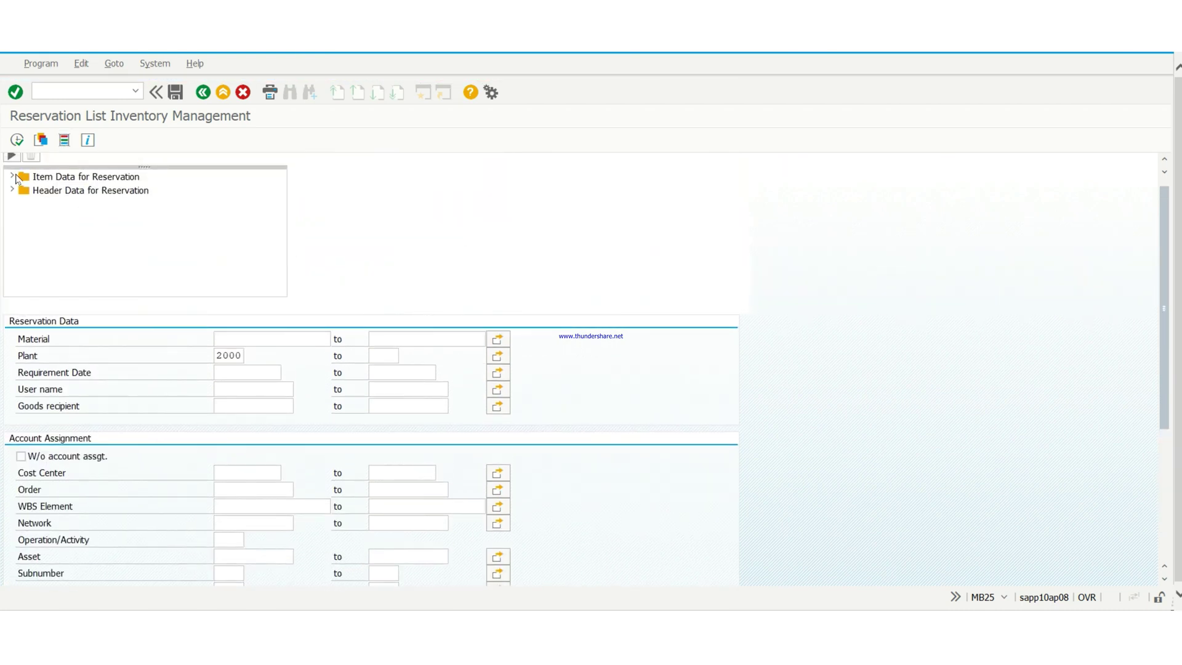
- Add Storage Location 0U4P from Item Data for Reservation and execute the report
left_click(13, 162)
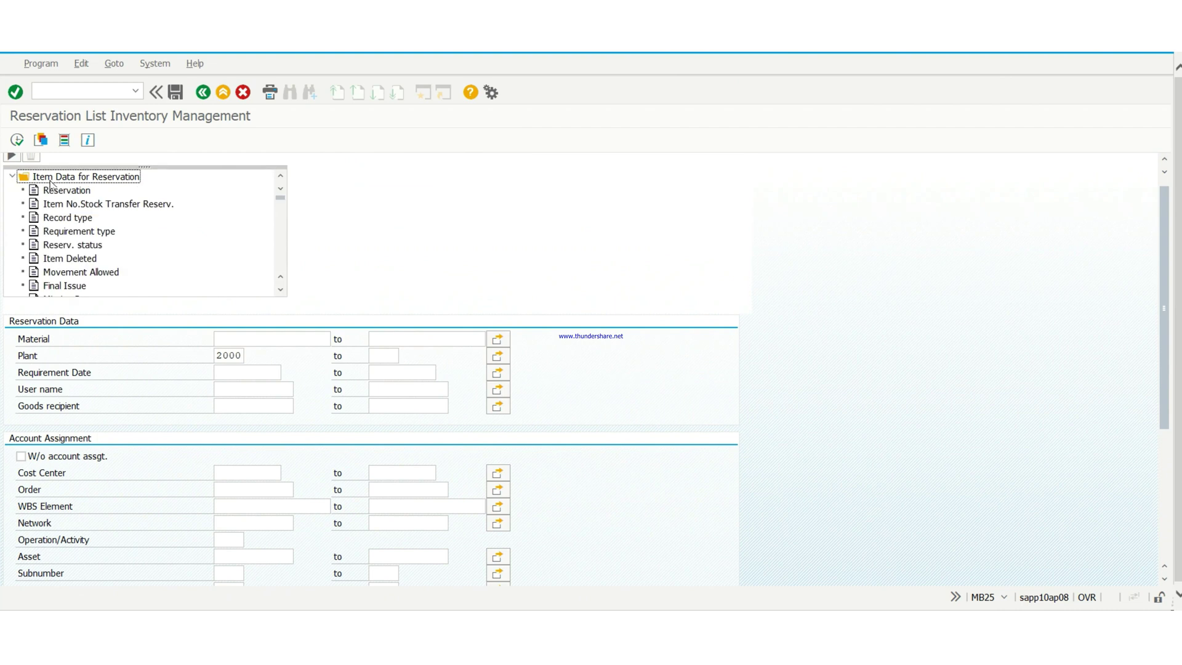
scroll(80, 263, "down", 3)
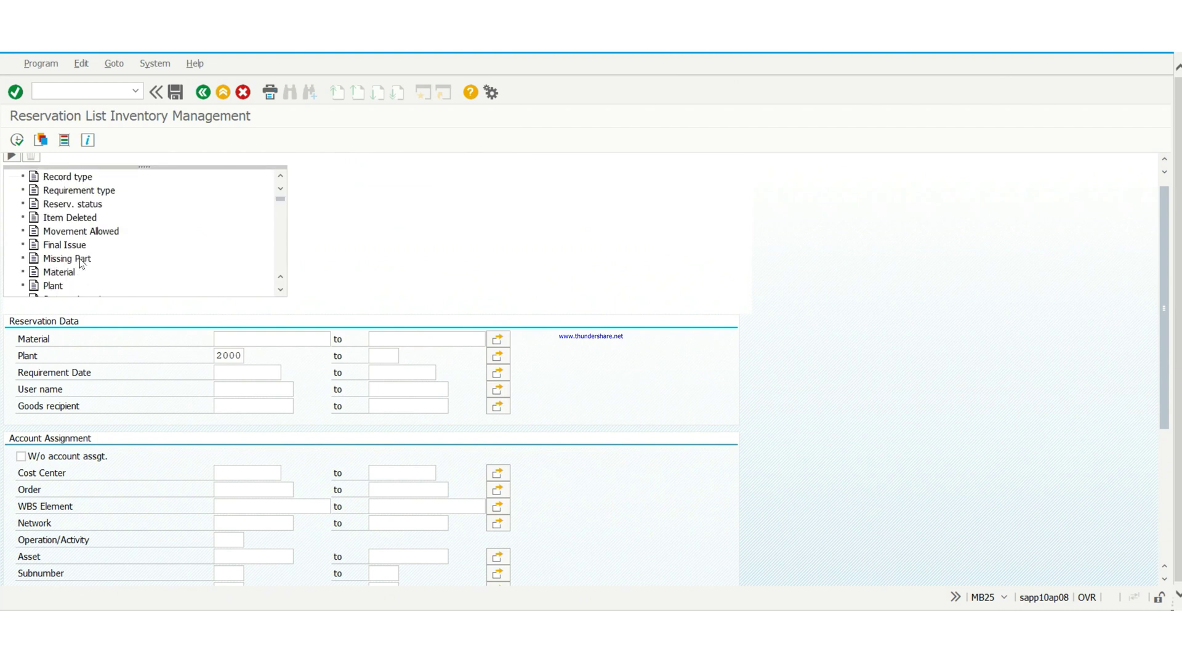
scroll(80, 264, "down", 3)
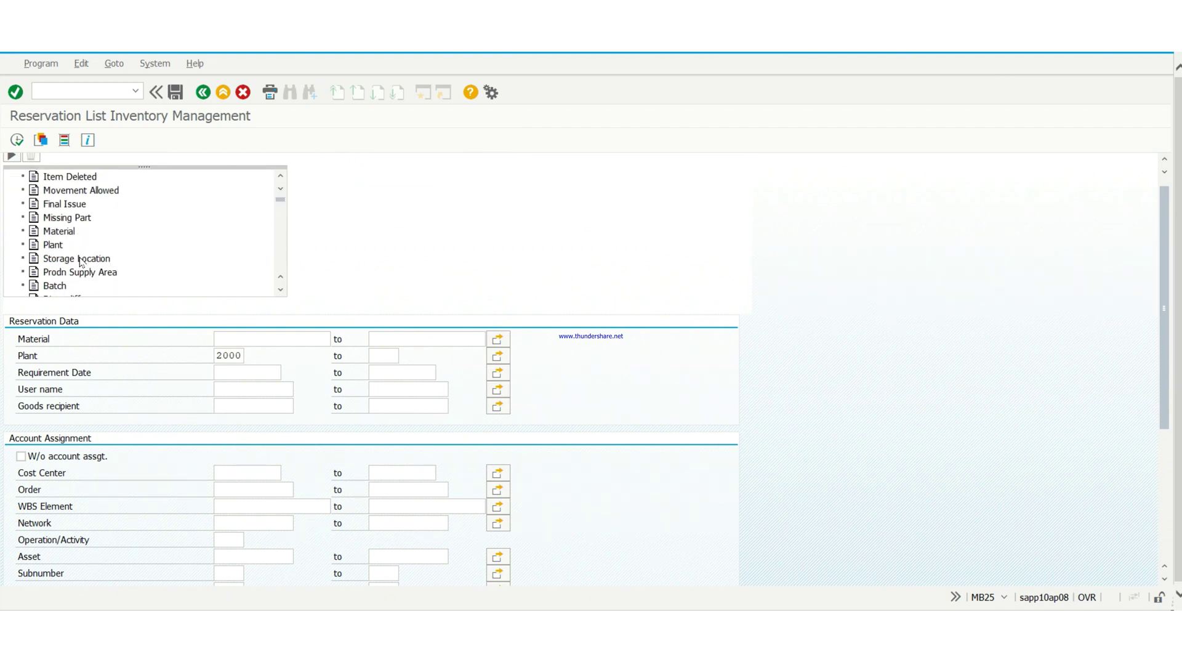
double_click(79, 258)
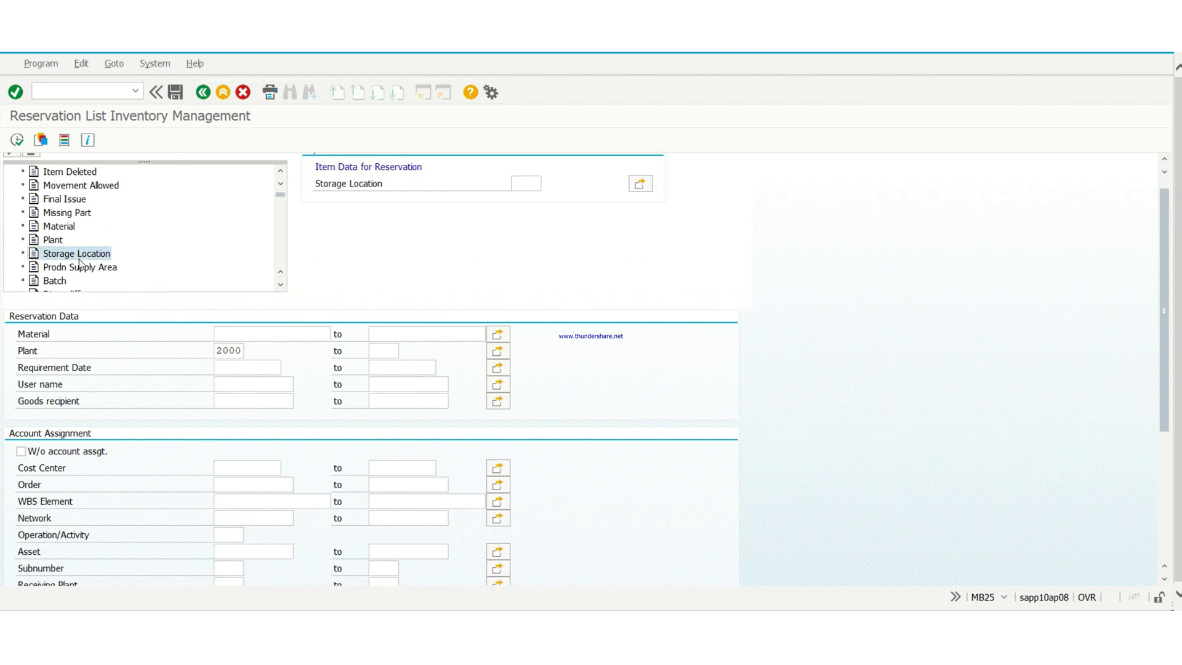
left_click(524, 184)
type("0")
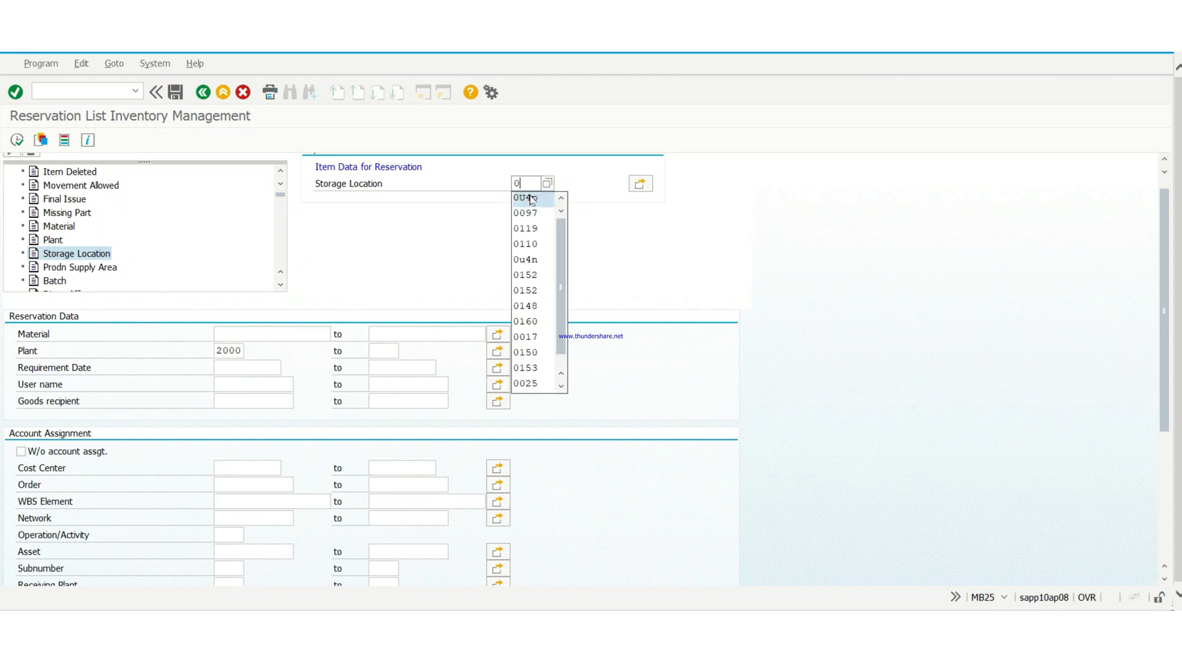
left_click(531, 198)
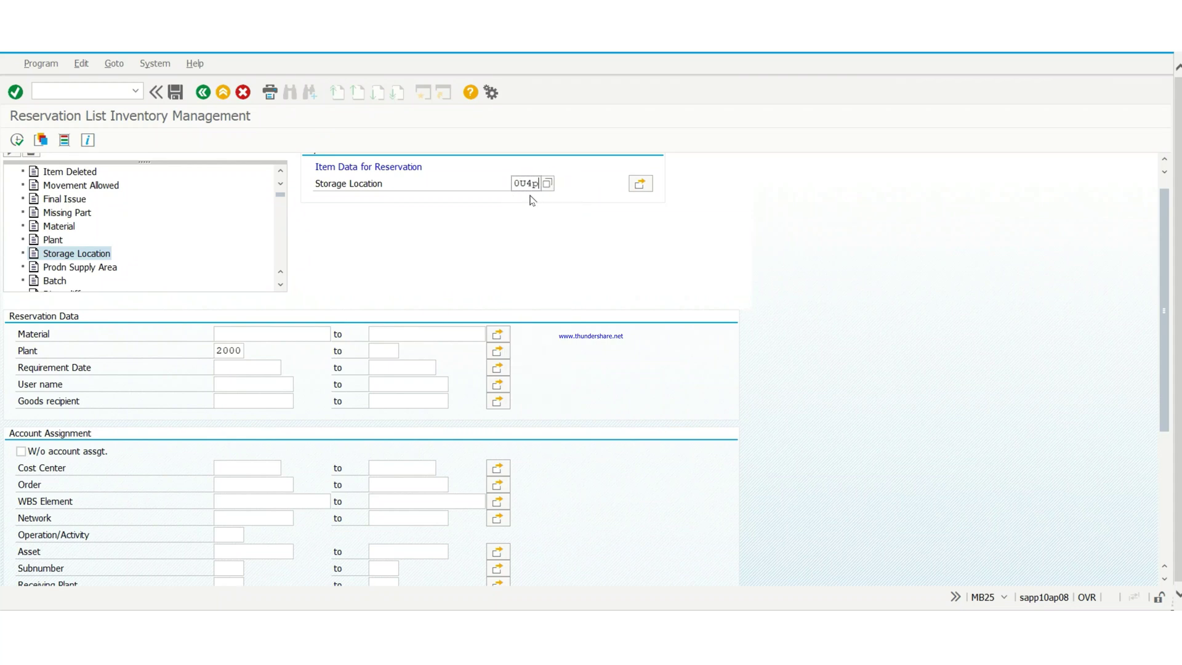
left_click(17, 140)
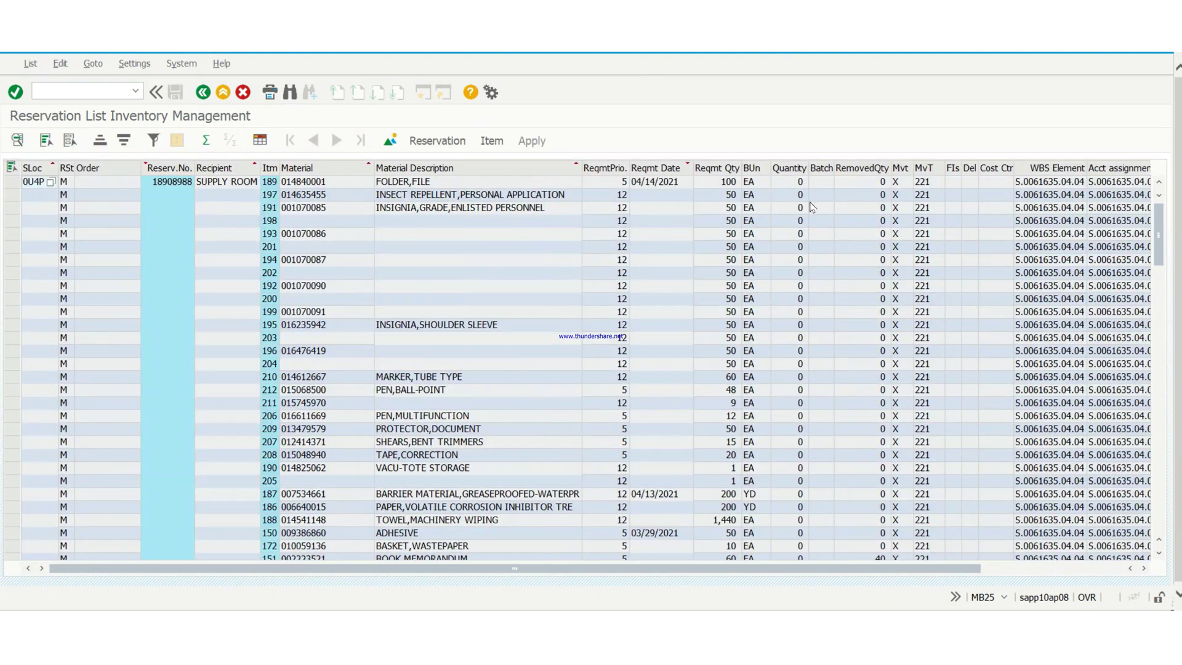
left_click_drag(1160, 238, 1167, 551)
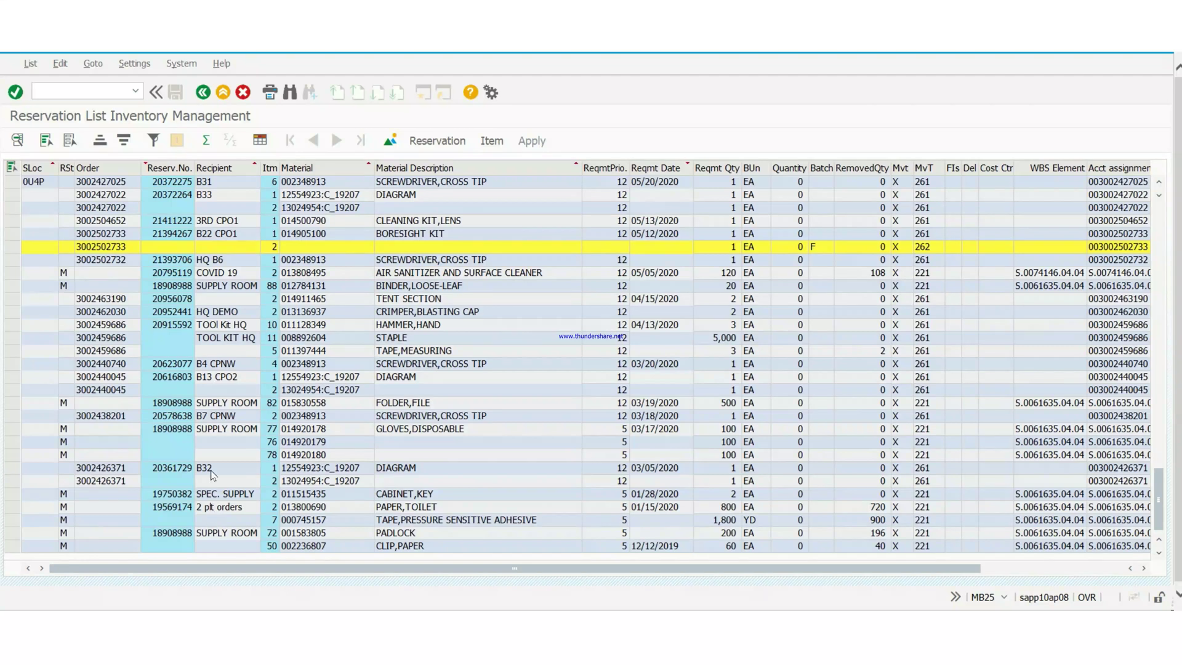
scroll(214, 461, "up", 3)
scroll(213, 443, "up", 3)
scroll(225, 353, "up", 5)
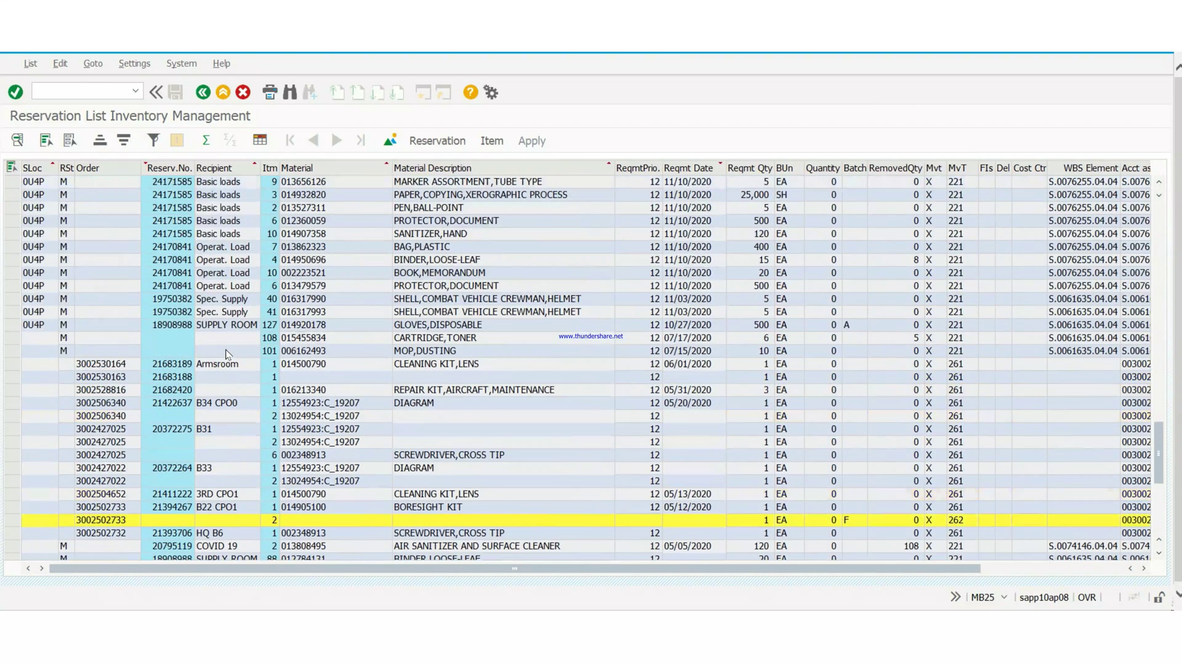
scroll(227, 353, "up", 5)
scroll(226, 354, "up", 5)
scroll(227, 354, "up", 5)
scroll(226, 353, "up", 5)
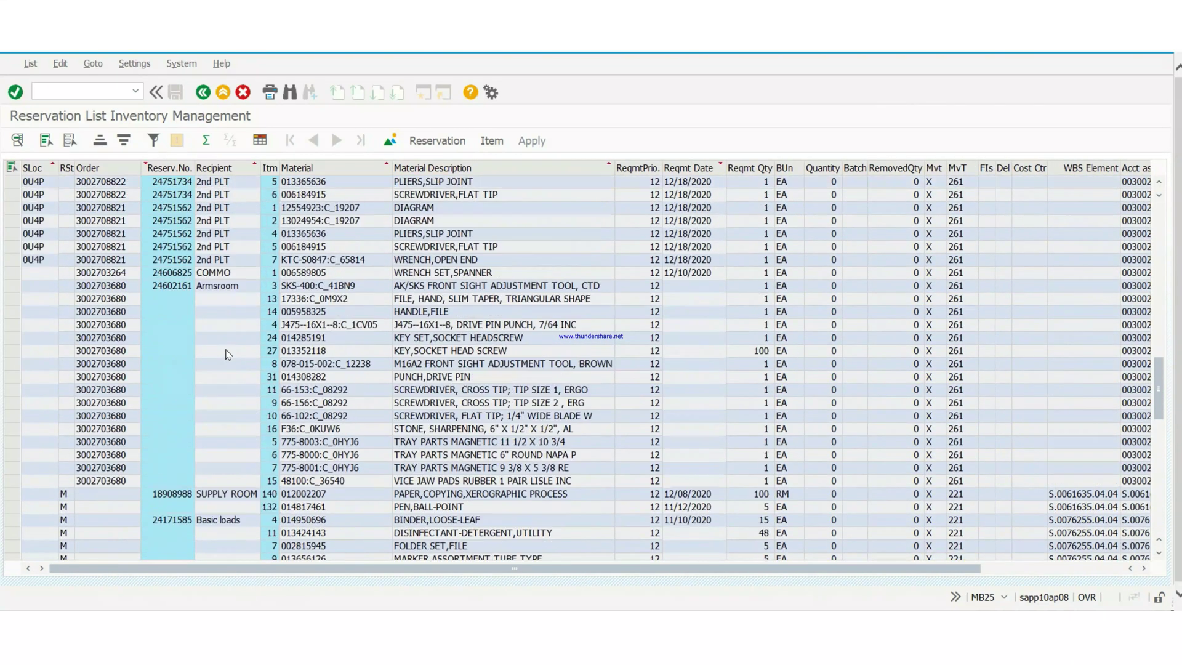
scroll(226, 354, "up", 5)
scroll(226, 353, "up", 5)
scroll(226, 353, "up", 5)
scroll(227, 353, "up", 5)
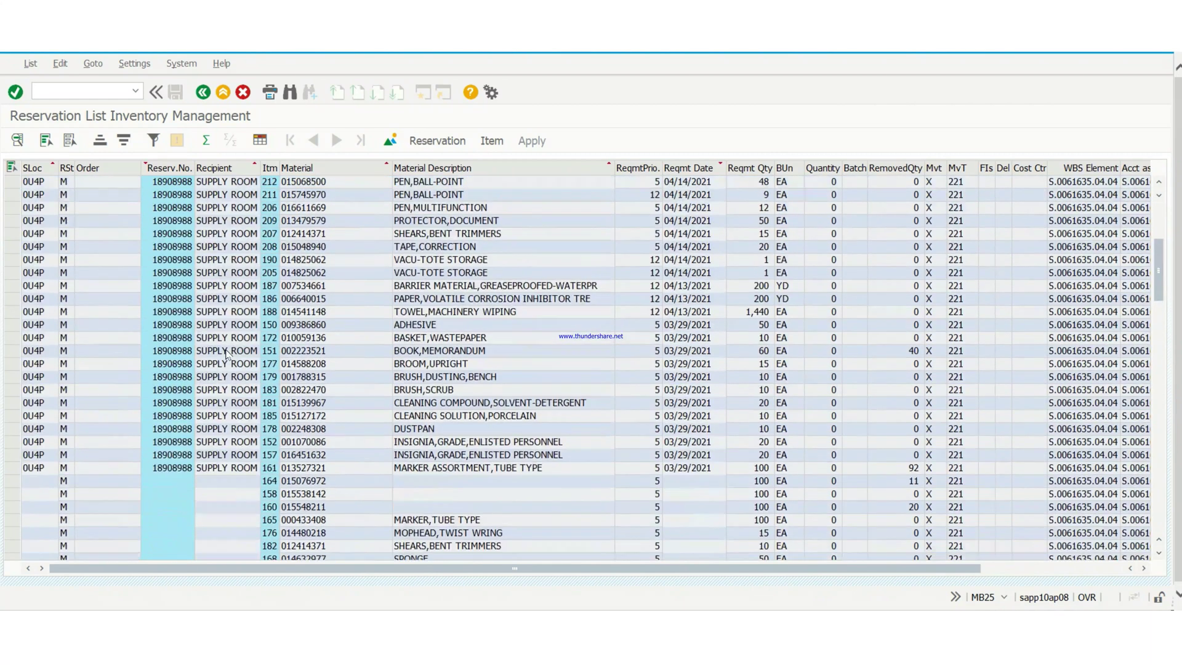
scroll(226, 354, "up", 5)
scroll(226, 353, "up", 5)
scroll(225, 354, "up", 5)
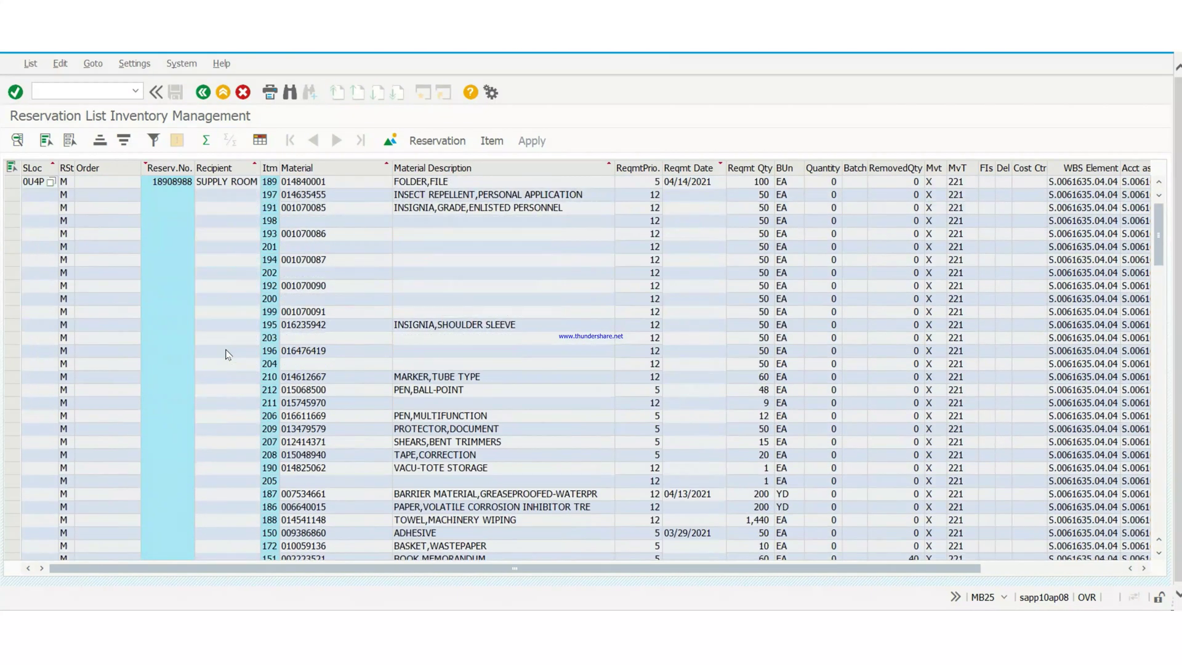
scroll(227, 354, "down", 5)
scroll(226, 353, "down", 5)
scroll(227, 354, "down", 5)
scroll(226, 353, "down", 3)
scroll(226, 354, "down", 4)
scroll(226, 354, "down", 3)
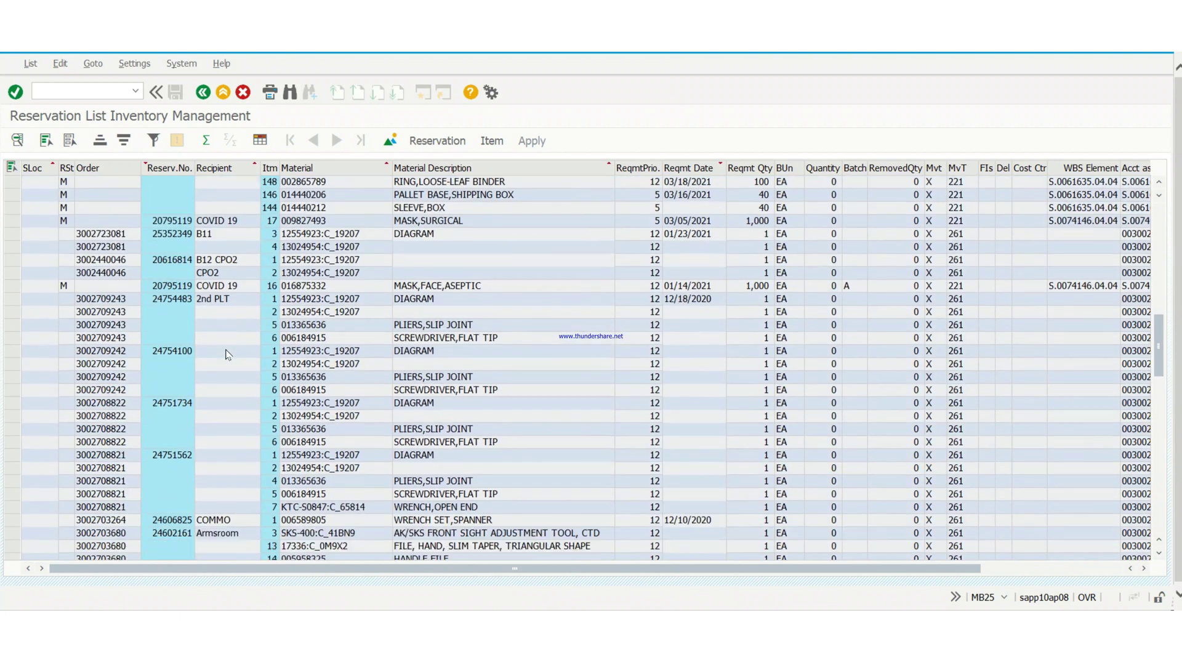
scroll(227, 354, "down", 4)
scroll(227, 354, "down", 3)
scroll(225, 354, "down", 5)
scroll(226, 354, "down", 5)
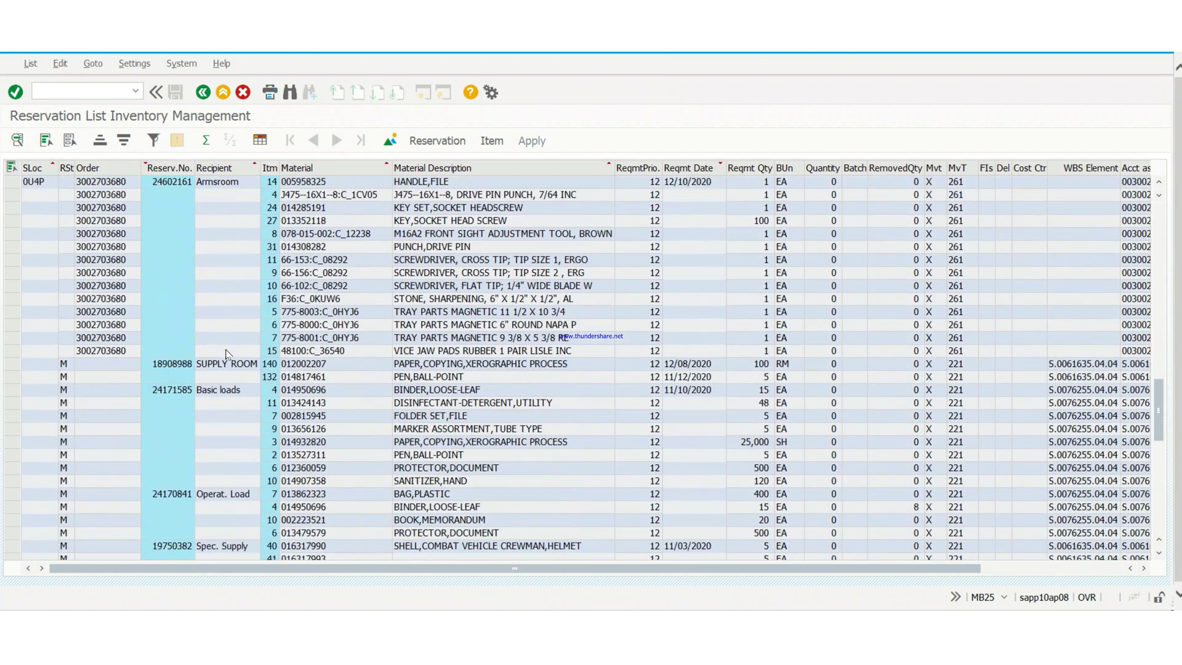
scroll(226, 354, "down", 4)
scroll(226, 354, "down", 5)
scroll(226, 354, "down", 3)
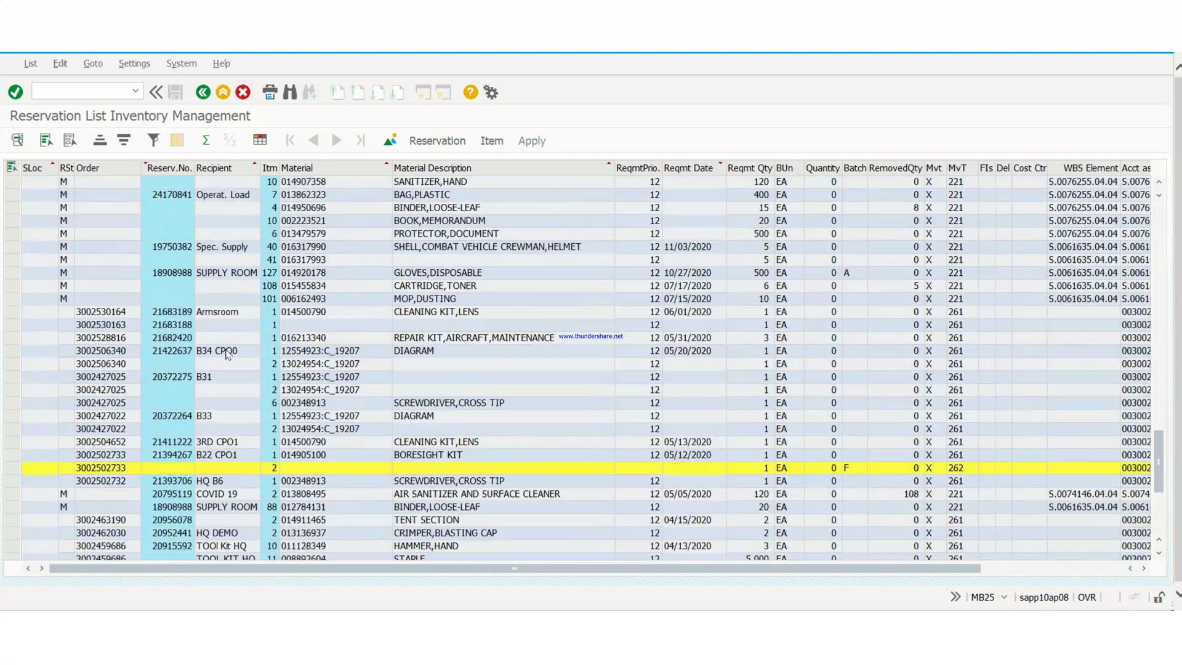
scroll(226, 354, "down", 3)
scroll(227, 353, "down", 4)
scroll(227, 354, "down", 2)
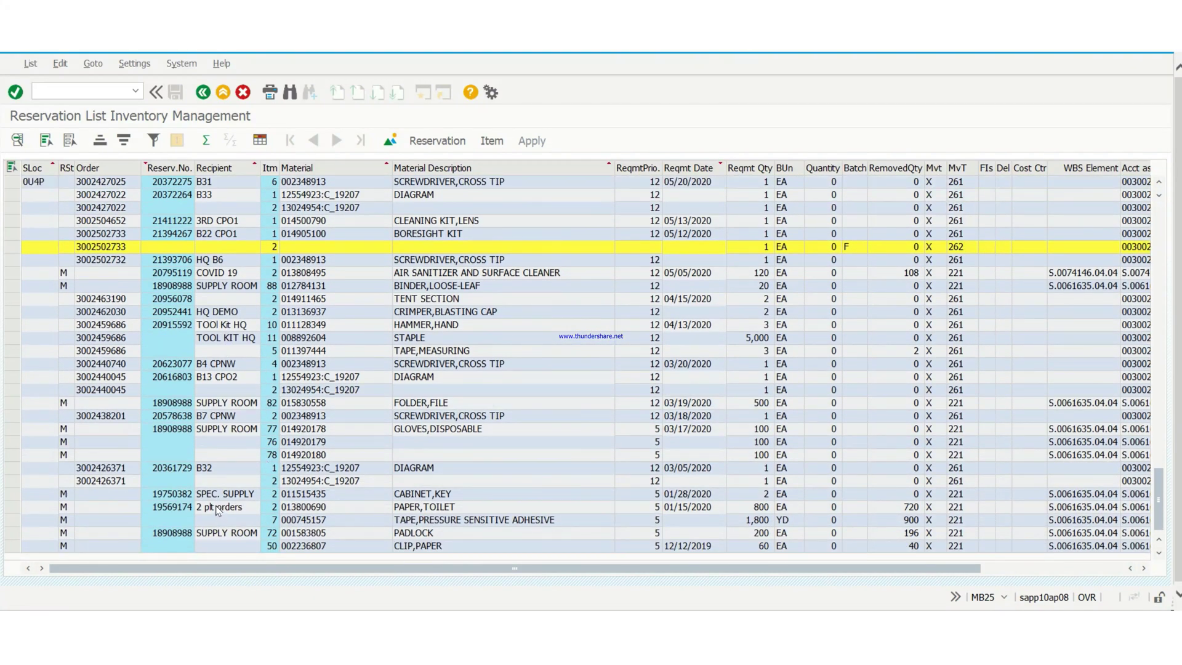
- Open reservation 19569174 for 2 plt orders from the result list
left_click(169, 509)
double_click(169, 509)
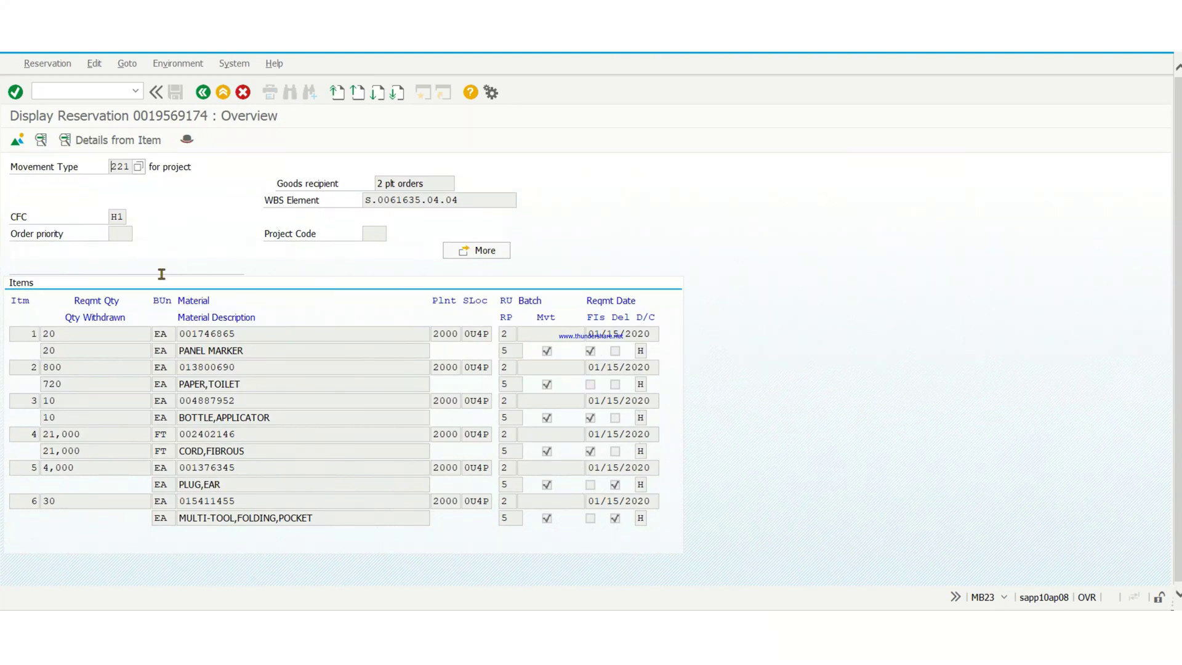
- Switch reservation 19569174 from display to change mode via Reservation > Change
left_click(41, 68)
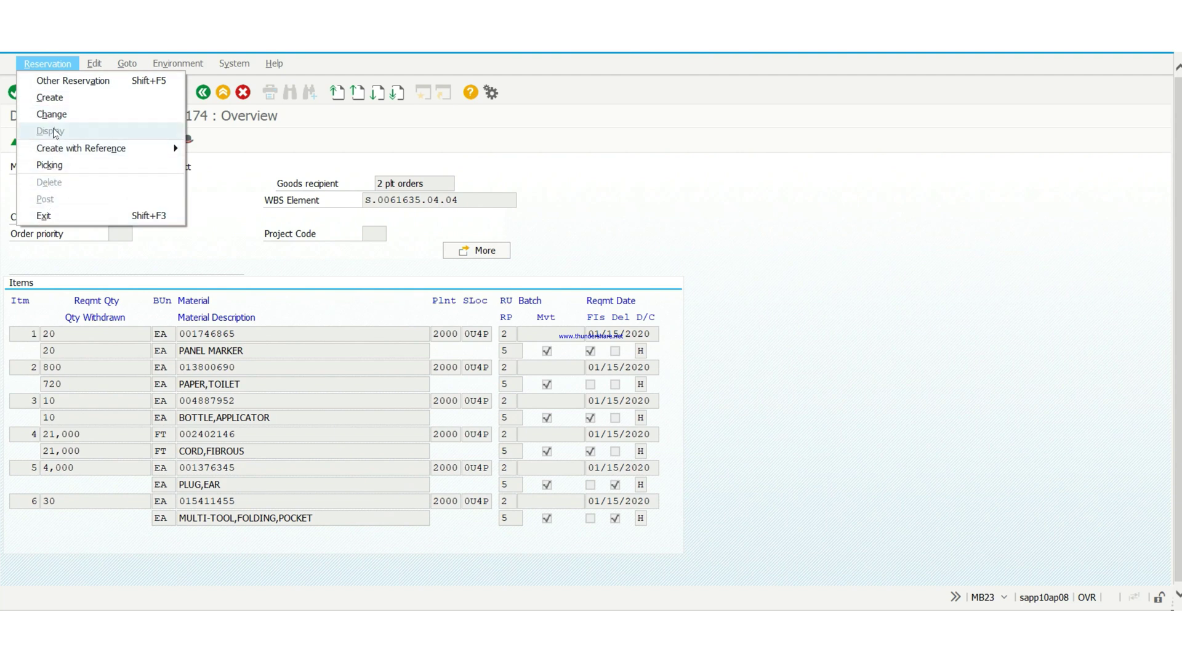
left_click(51, 115)
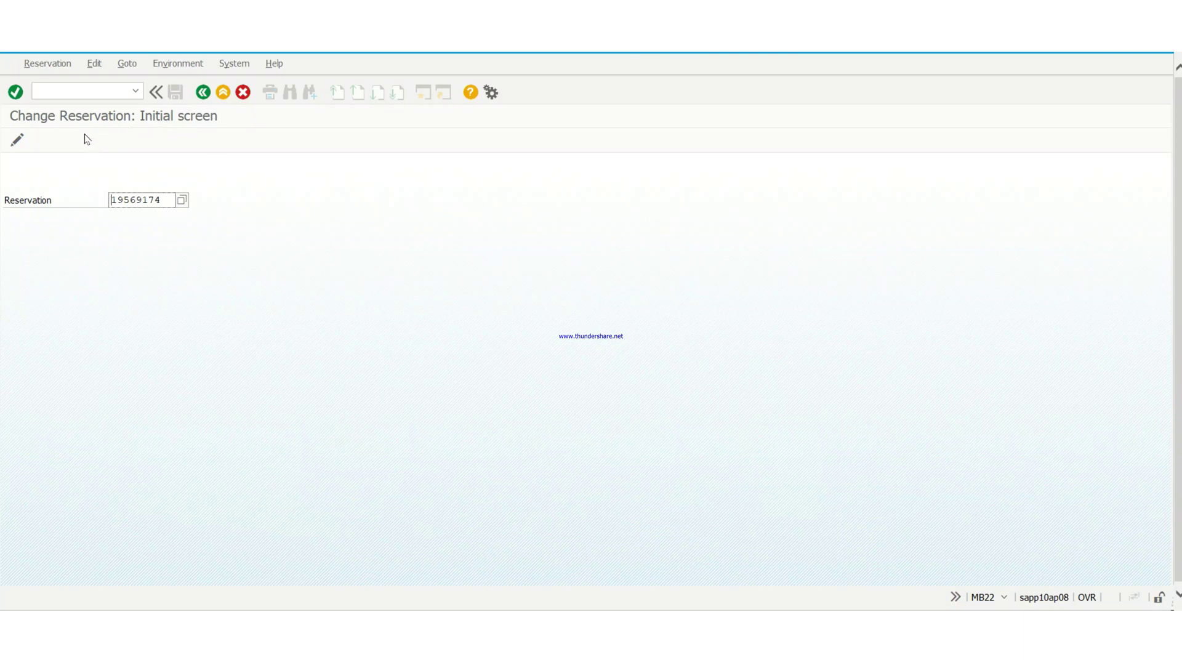
- Delete reservation 19569174 via Reservation > Delete, confirm with Yes, and return to SAP Easy Access
left_click(40, 65)
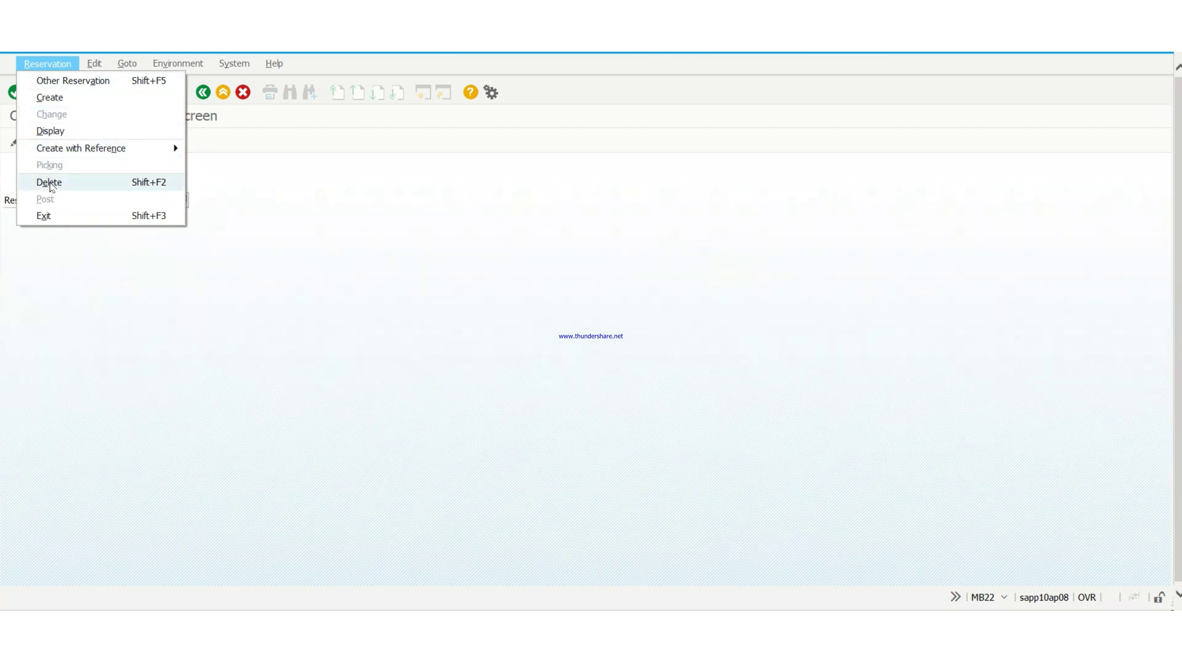
left_click(49, 182)
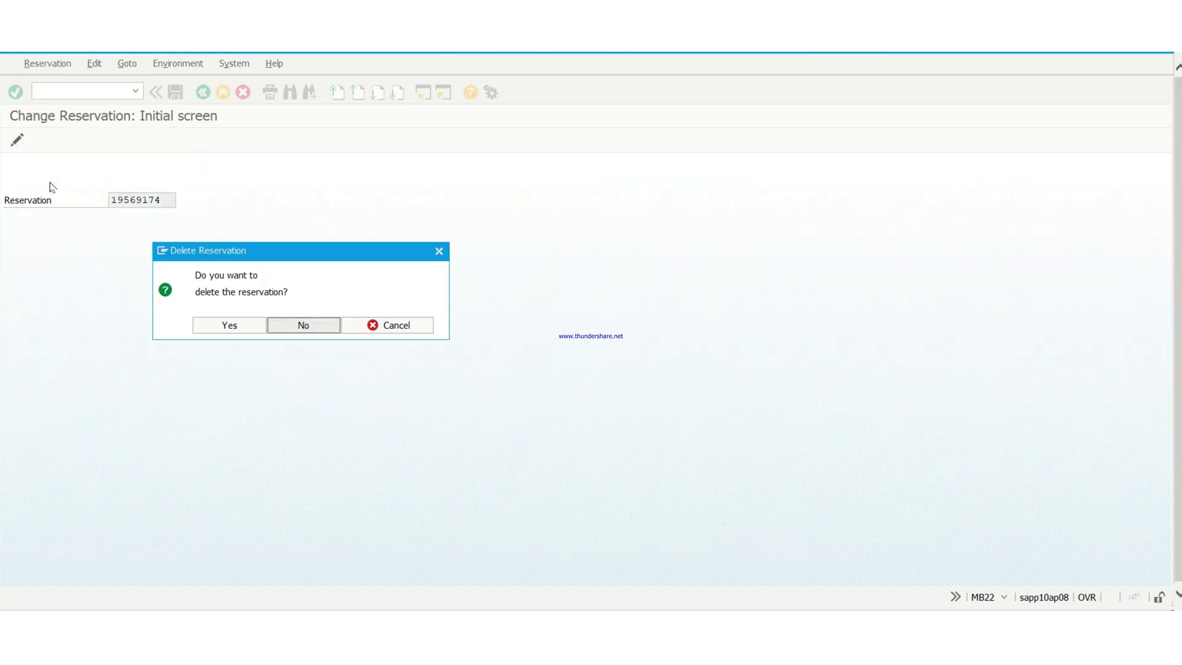
left_click(218, 327)
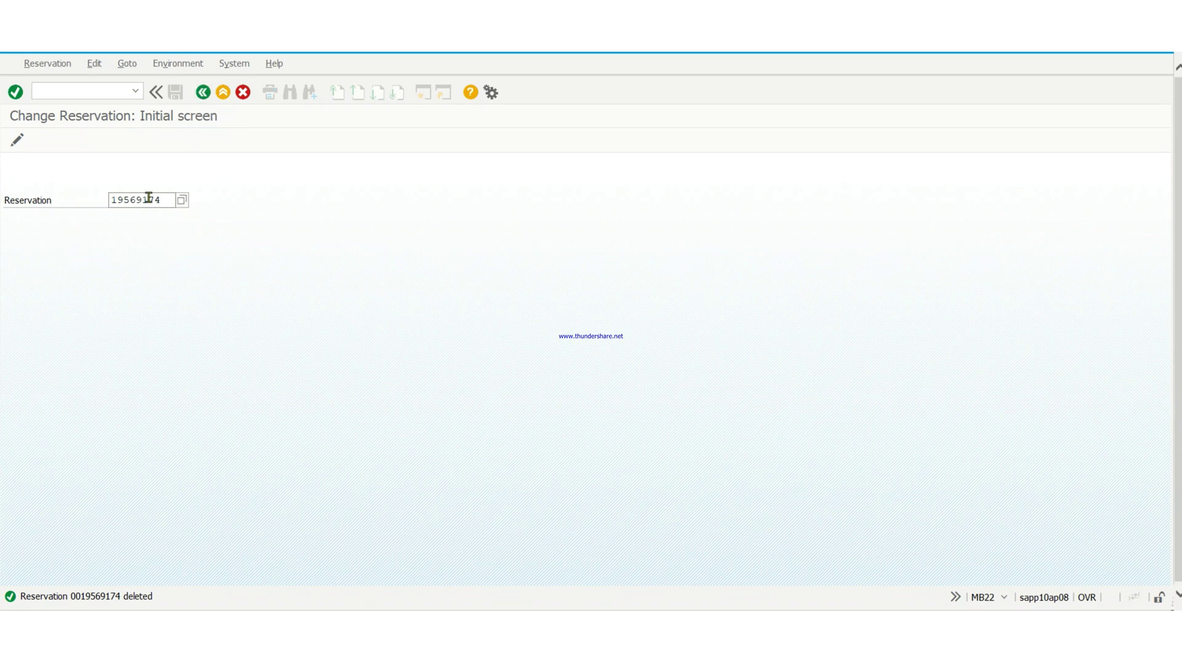
left_click_drag(166, 200, 95, 189)
key("Home")
left_click(204, 93)
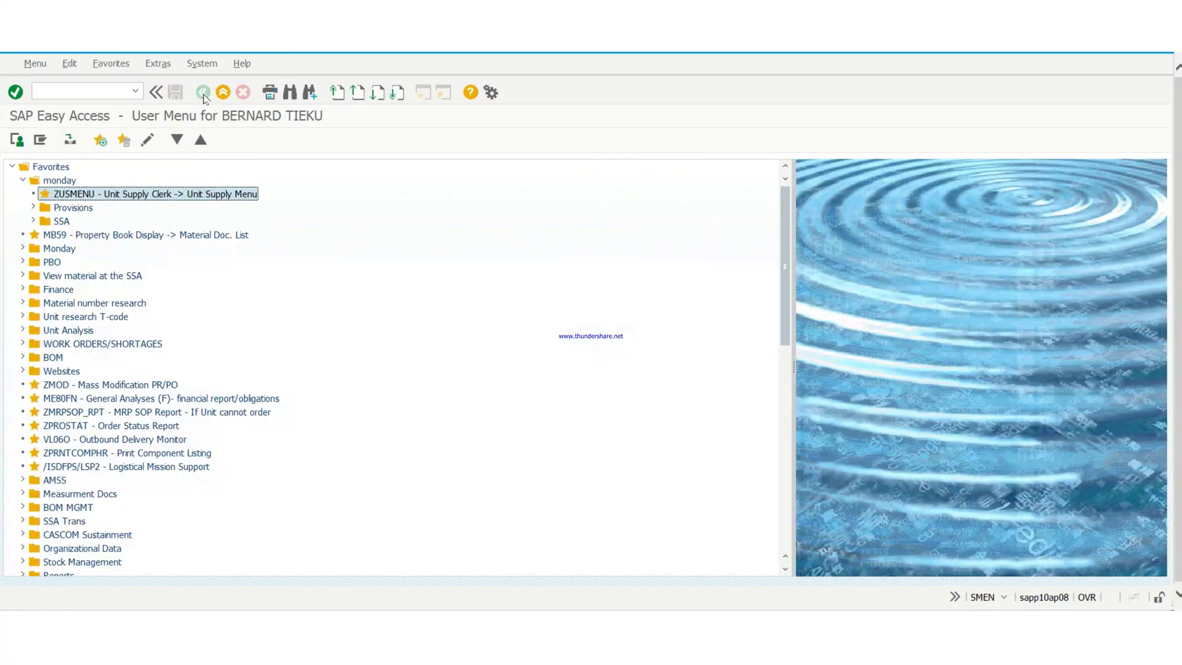
- Reopen MB25 from ZUSMENU Reservations Management for plant 2000 and show the dynamic selections
double_click(155, 194)
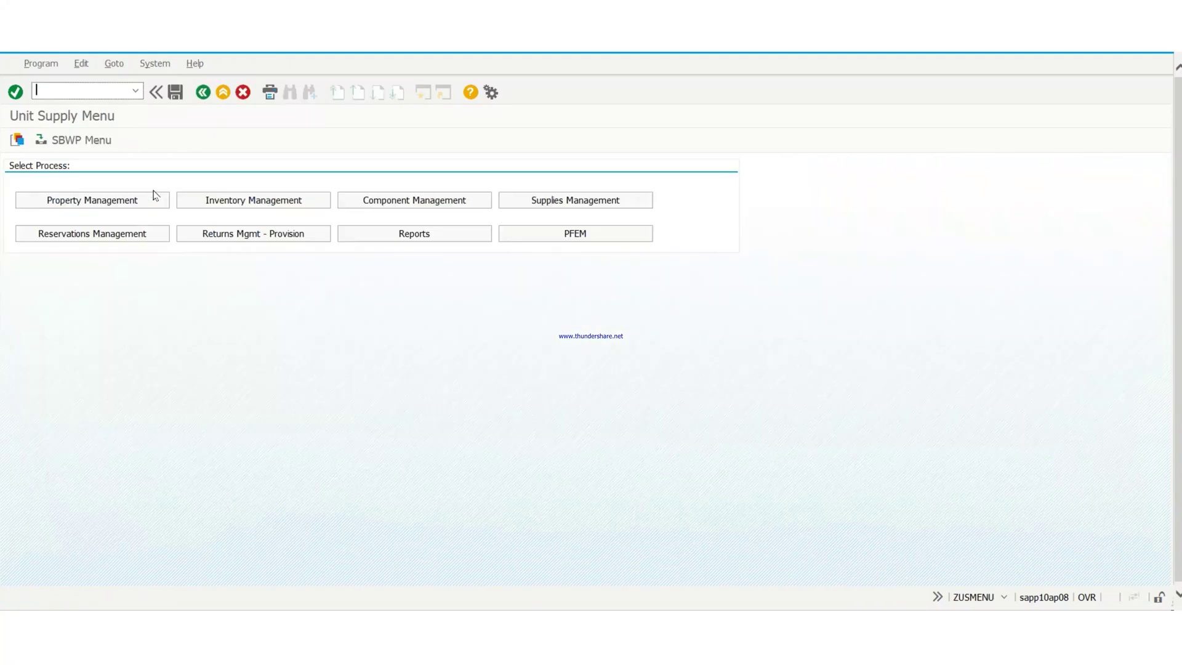
left_click(83, 234)
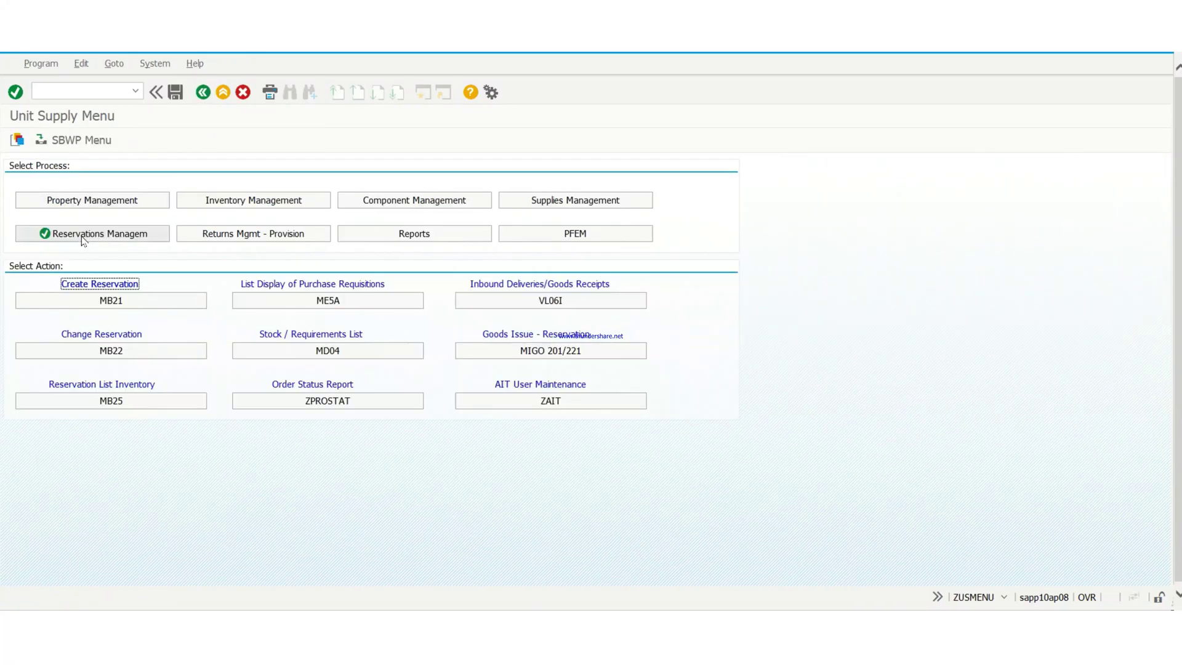
left_click(102, 402)
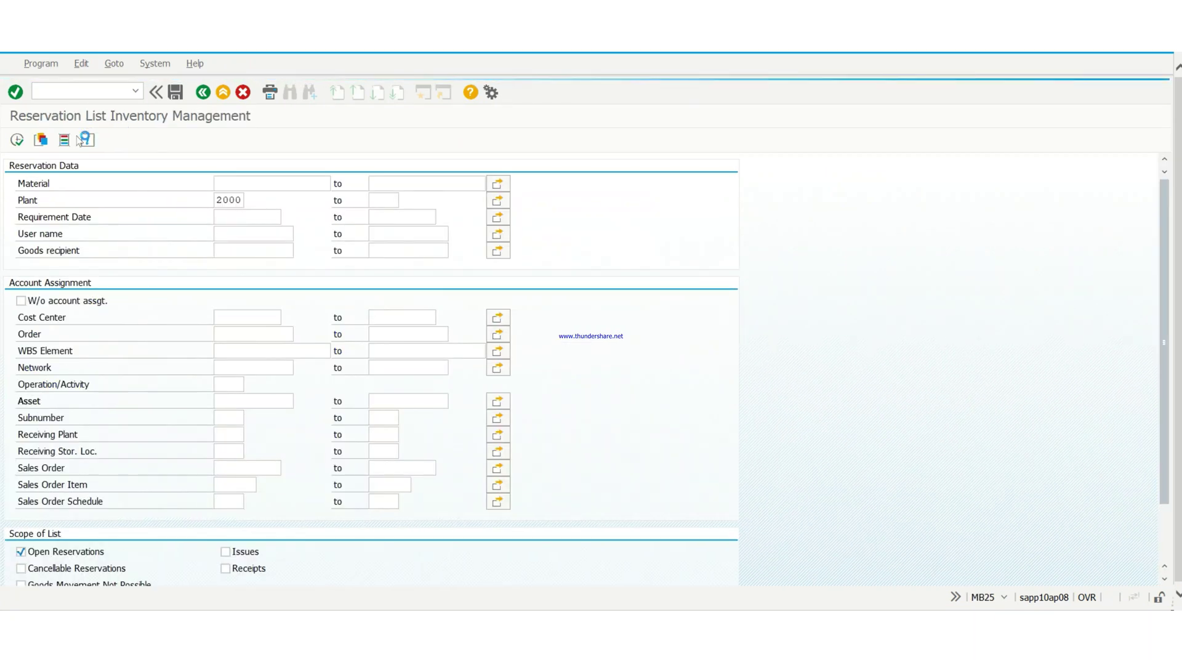
left_click(64, 140)
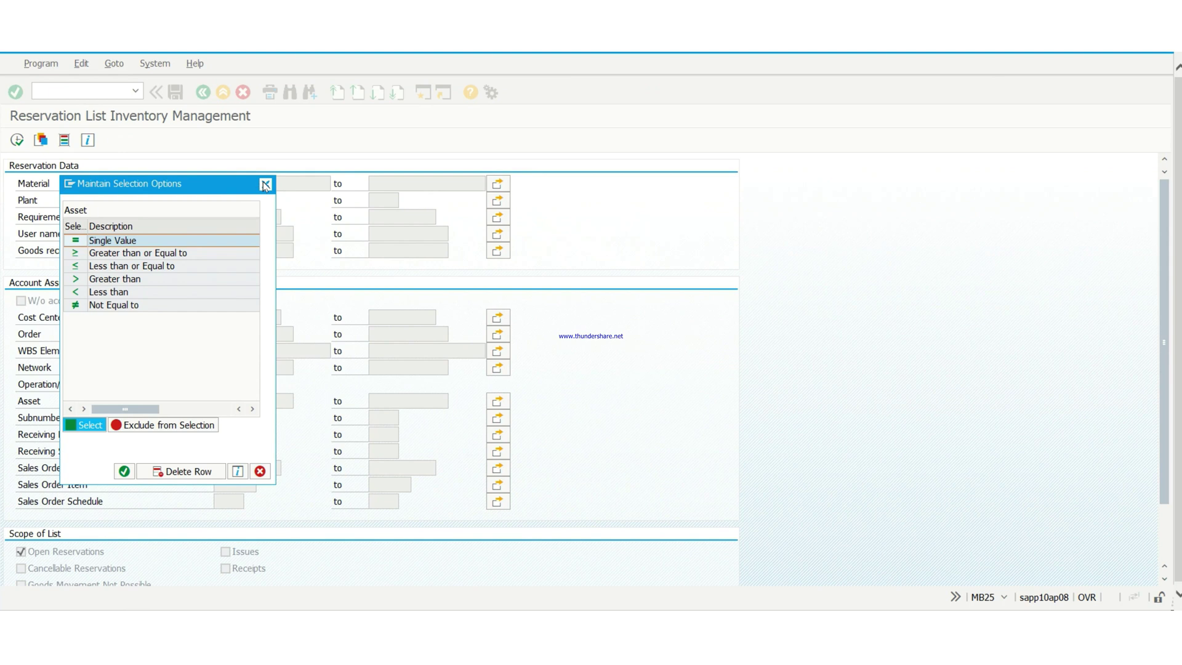
left_click(265, 183)
left_click(65, 141)
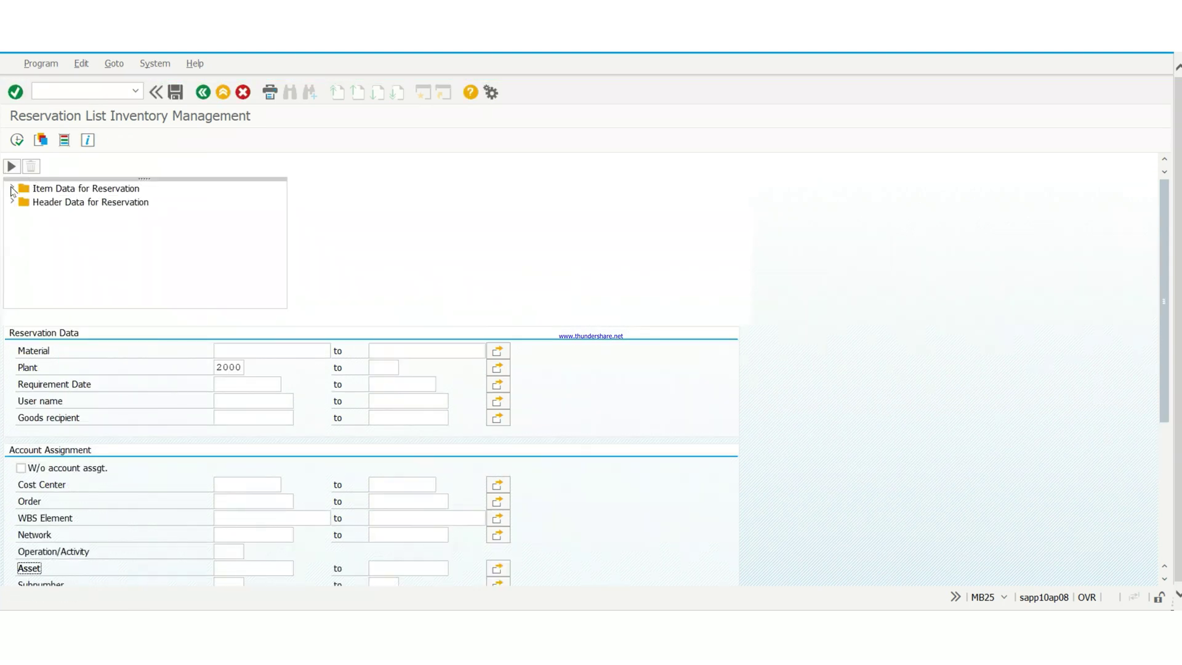
- Add Storage Location 0U4P from history under Item Data for Reservation and rerun the report
left_click(12, 187)
scroll(65, 262, "down", 3)
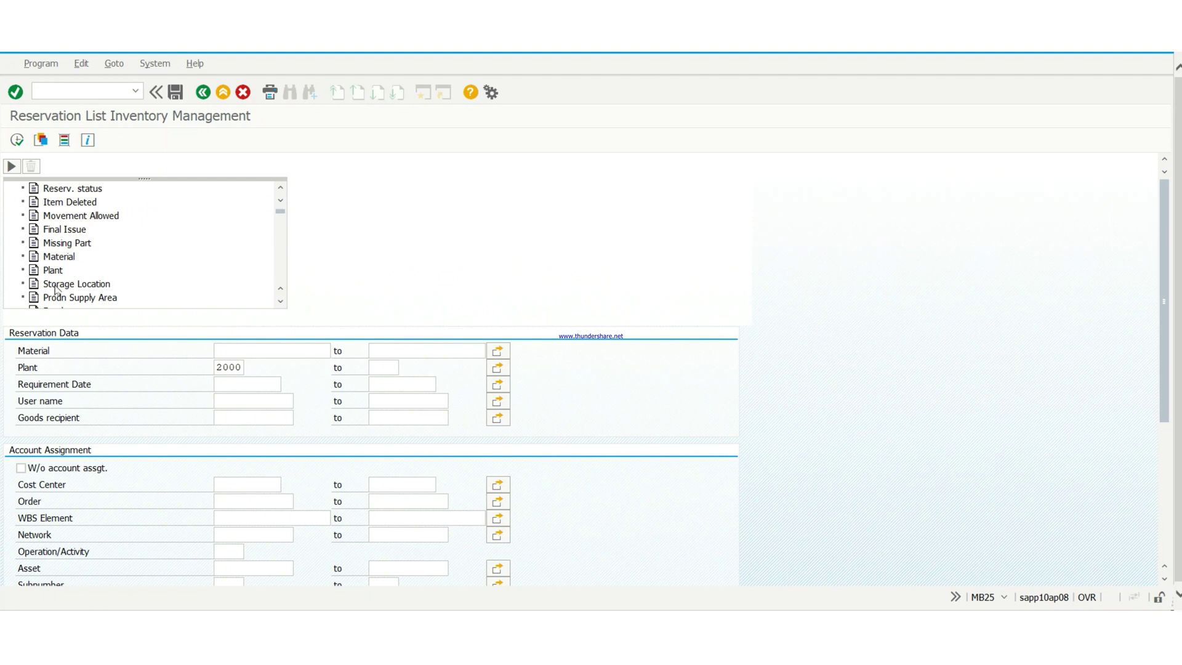
double_click(76, 283)
left_click(522, 201)
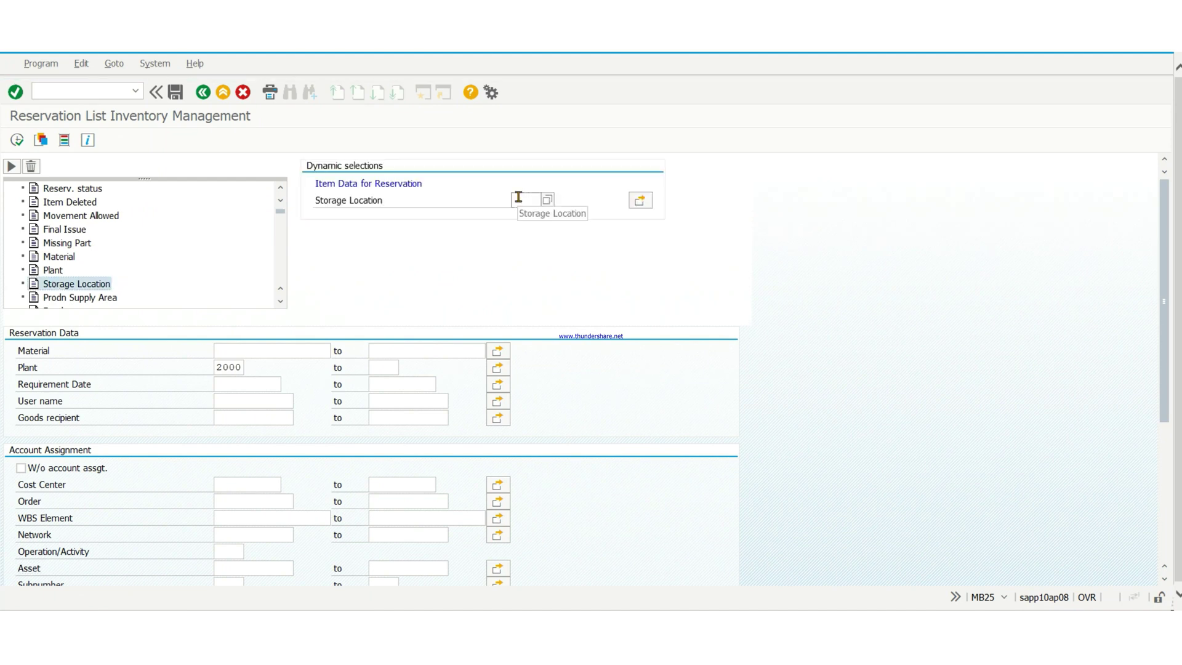
type("0")
left_click(524, 213)
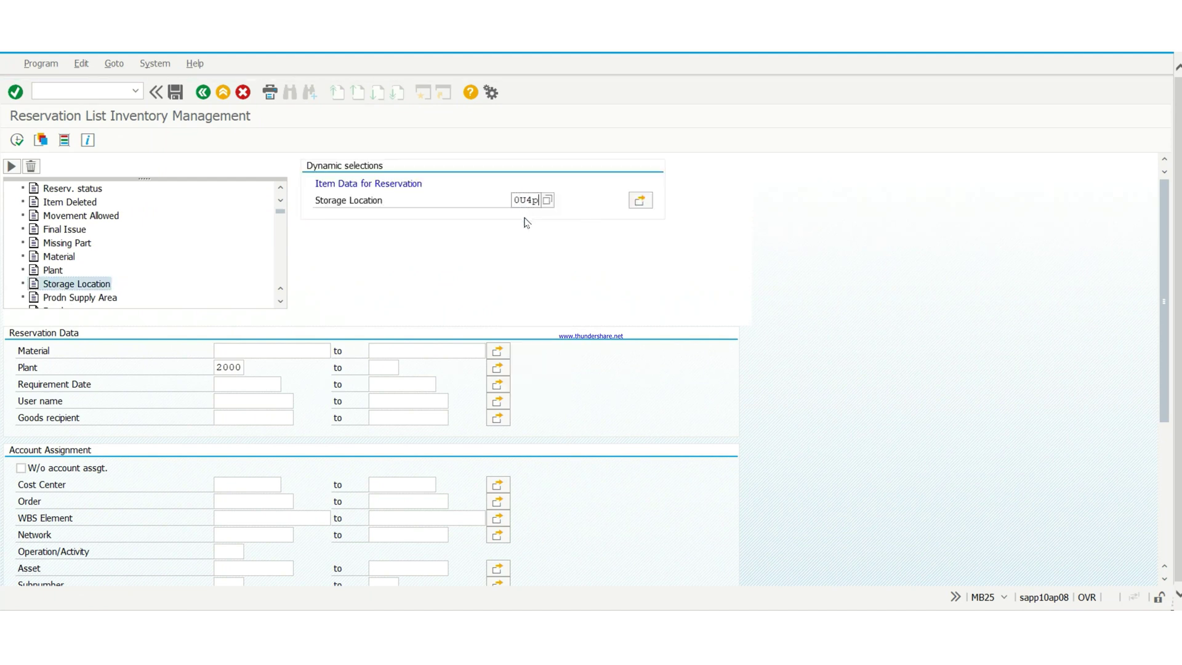
left_click(17, 140)
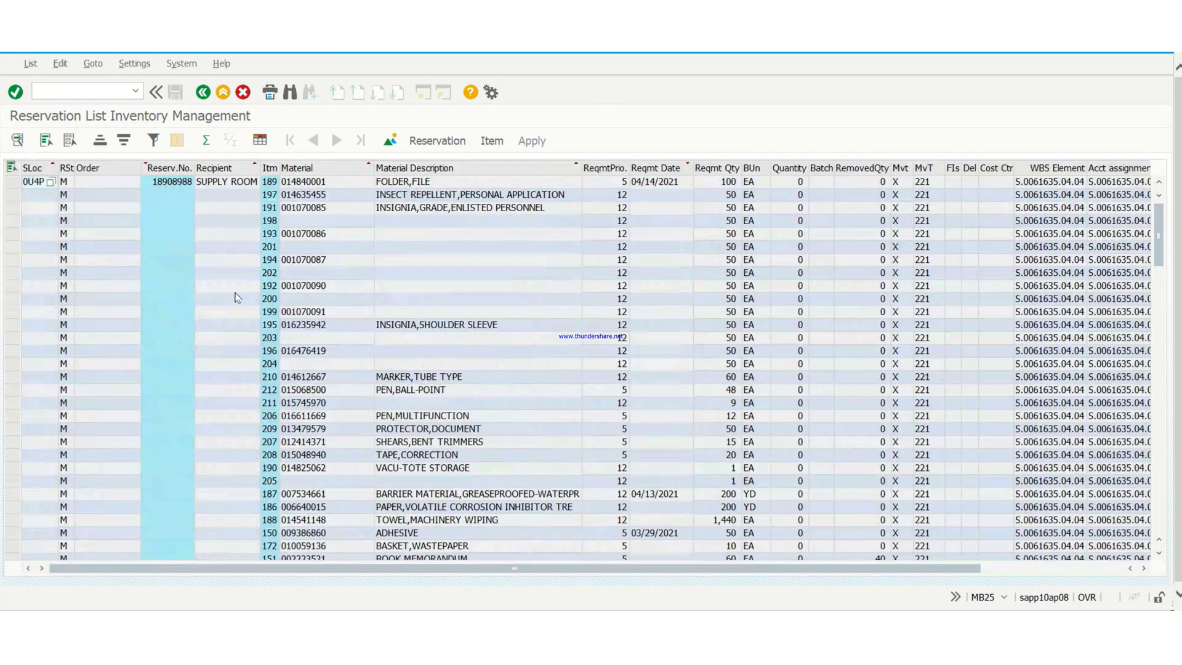
scroll(235, 296, "down", 5)
scroll(236, 297, "down", 5)
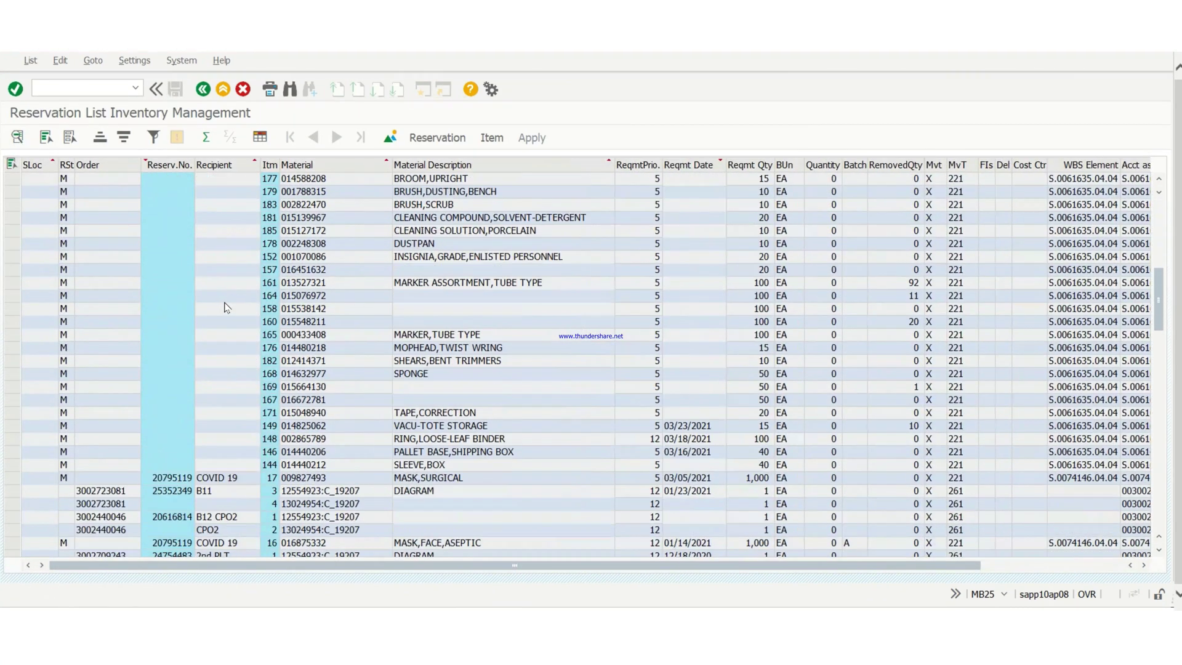
scroll(224, 307, "down", 5)
scroll(224, 307, "down", 3)
scroll(224, 321, "down", 5)
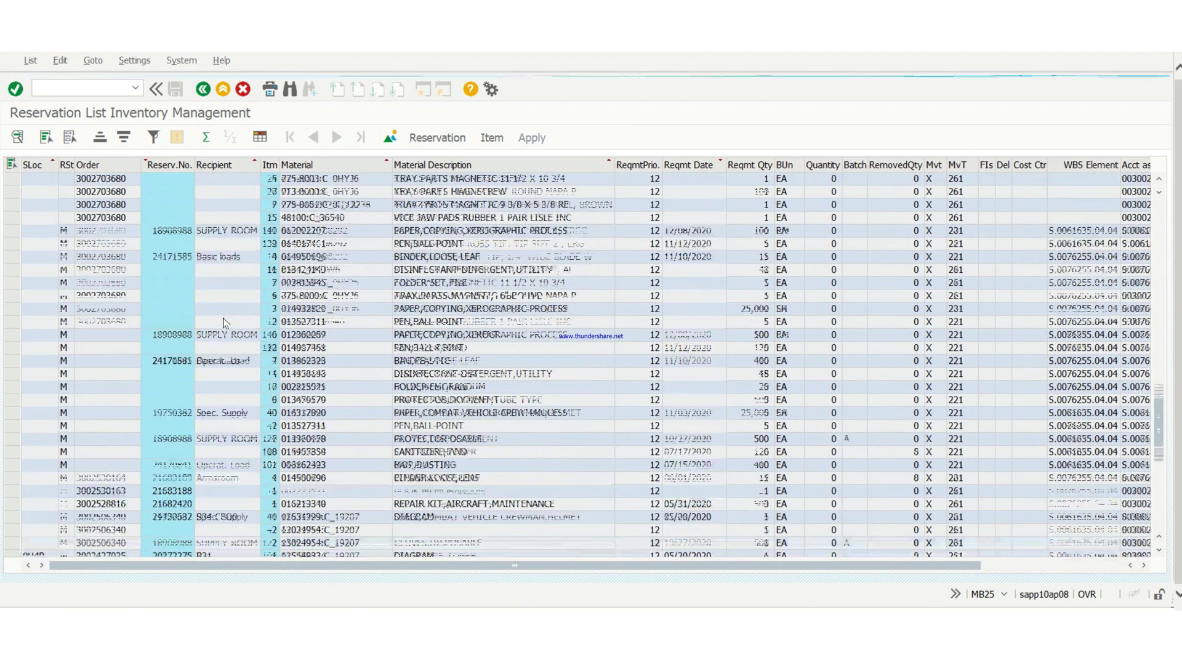
scroll(223, 321, "down", 5)
scroll(224, 322, "down", 5)
scroll(223, 322, "down", 1)
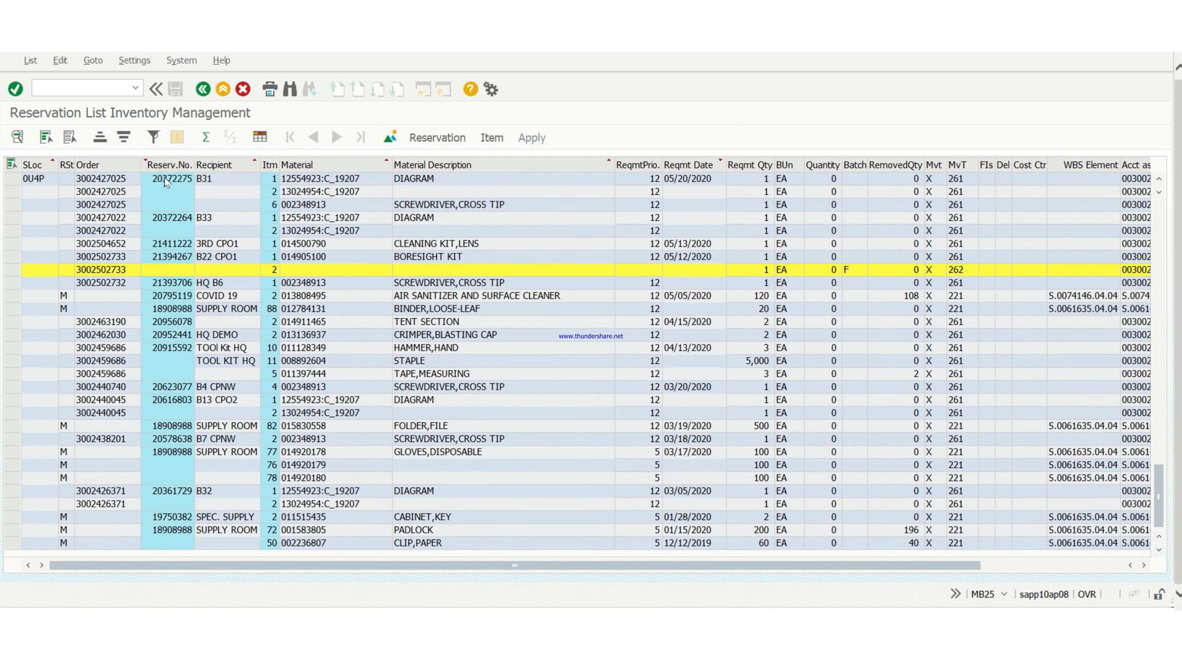
- Start a Find search in the rerun reservation result list
key("ctrl+f")
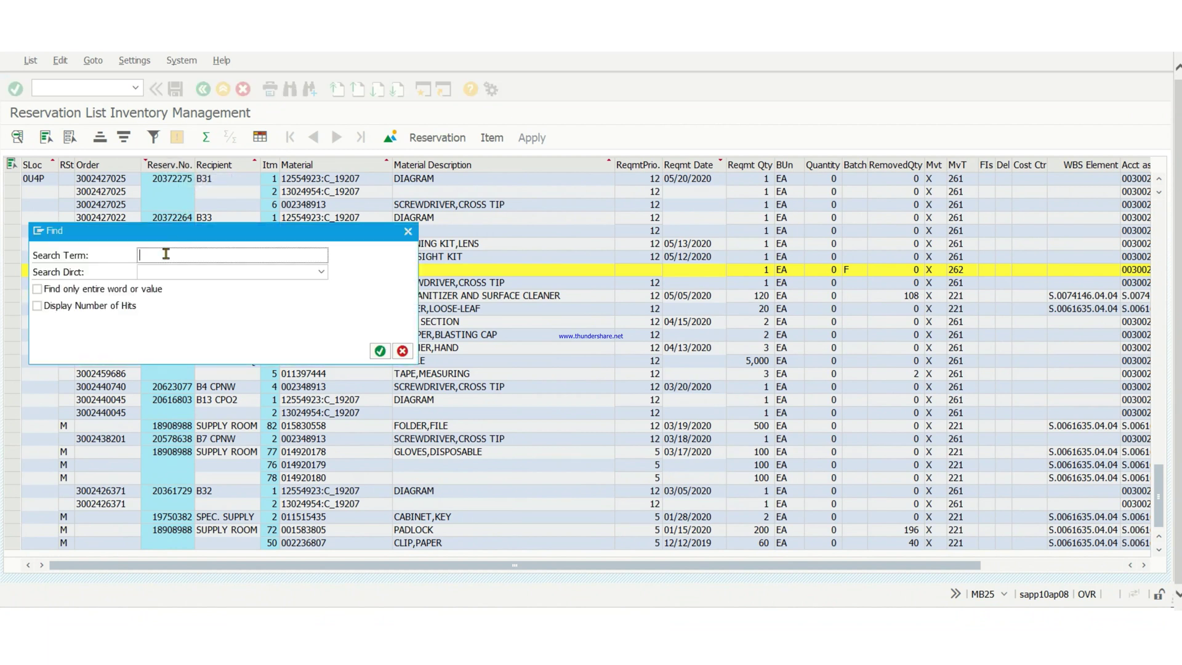
type("19569174")
- Search the list for 19569174, get no hit, and dismiss the Find dialog
left_click(380, 351)
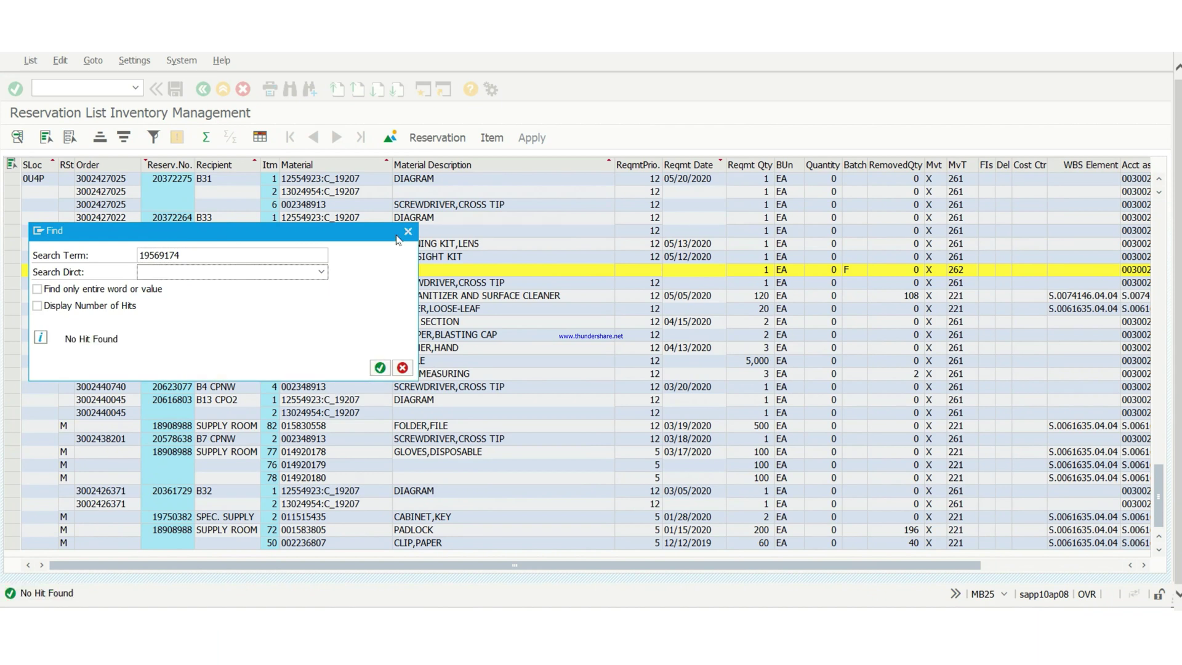
left_click(407, 231)
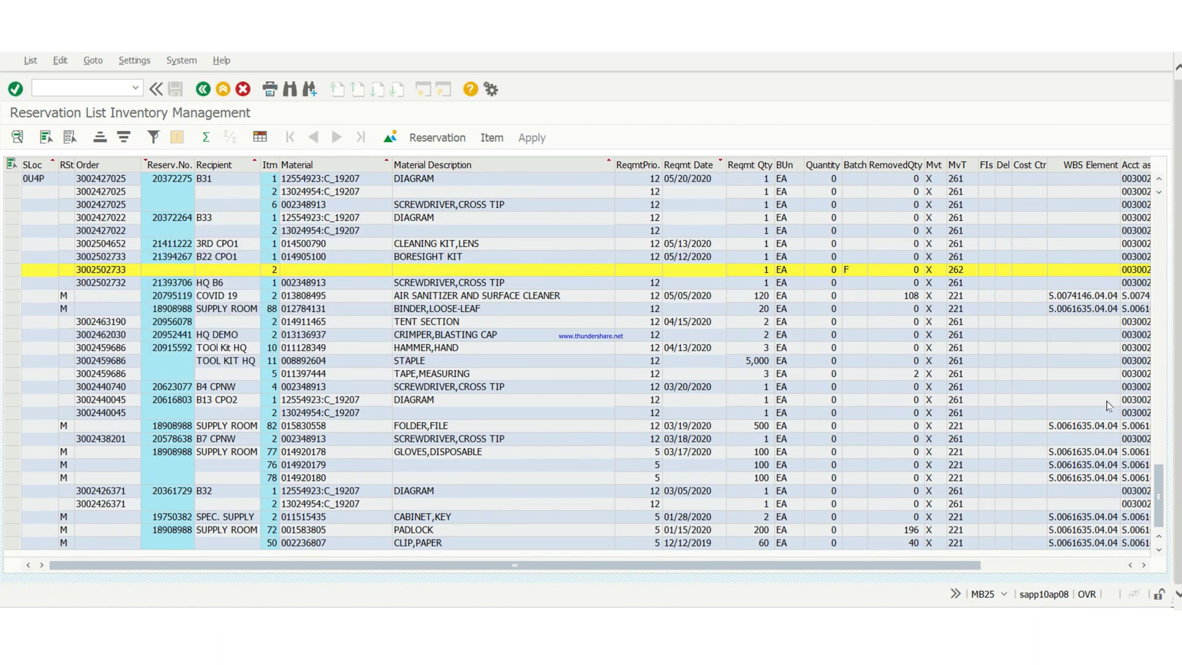
left_click_drag(1159, 494, 1159, 226)
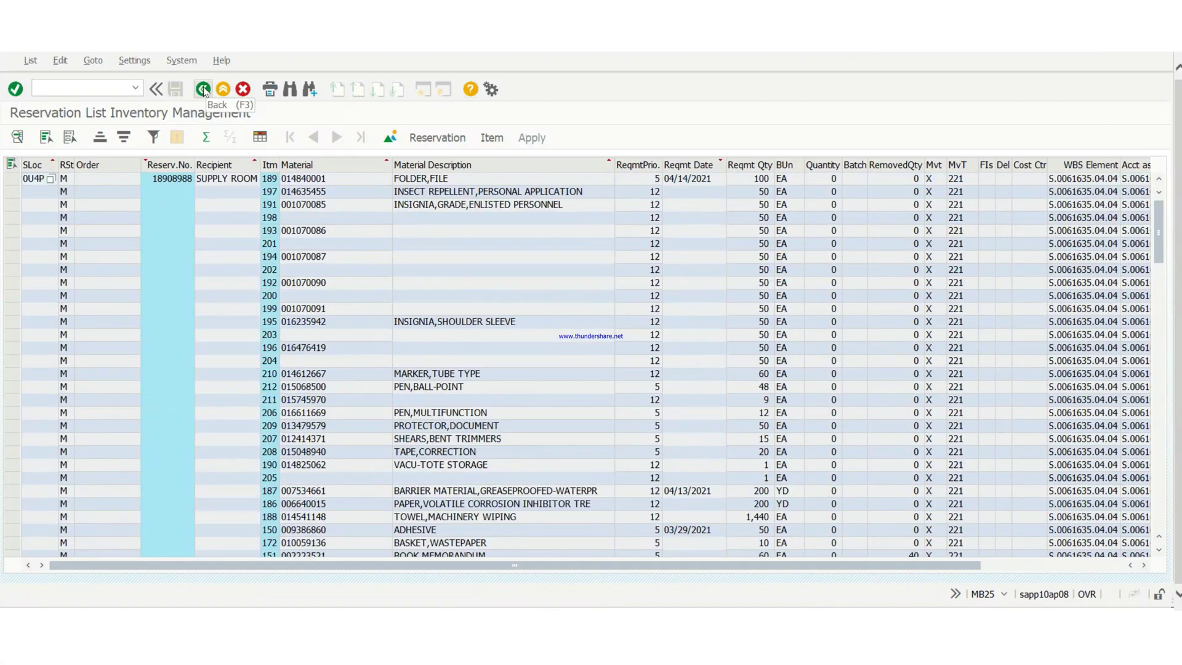
- Go back from the report output to the MB25 selection screen for plant 2000
left_click(204, 89)
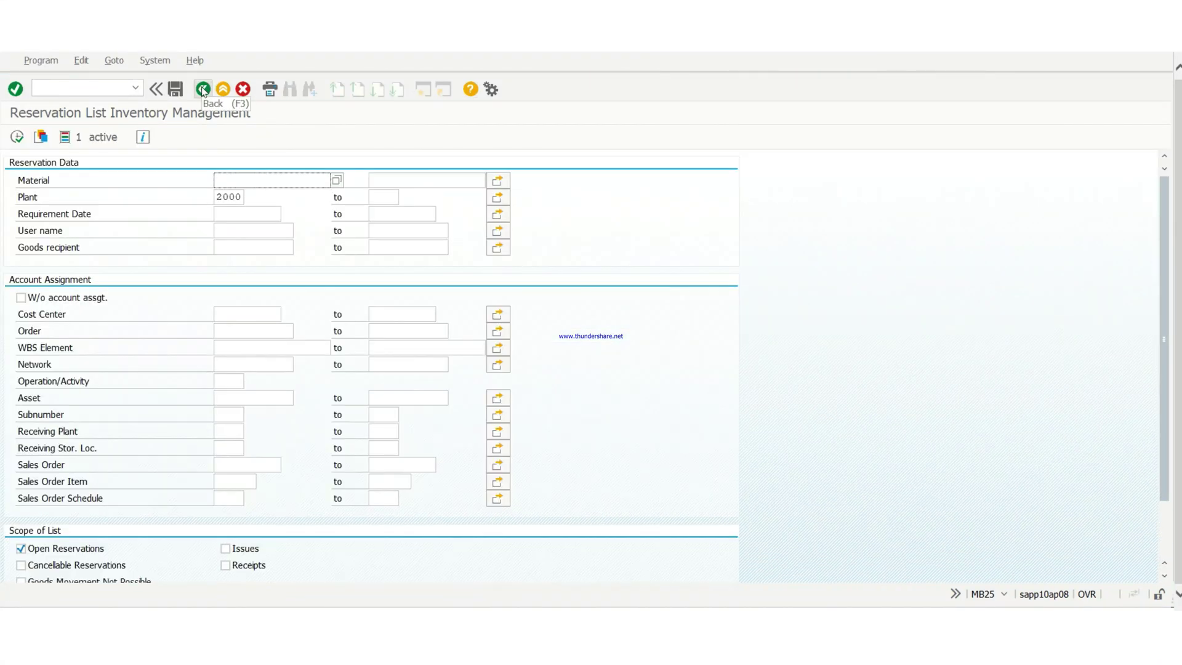